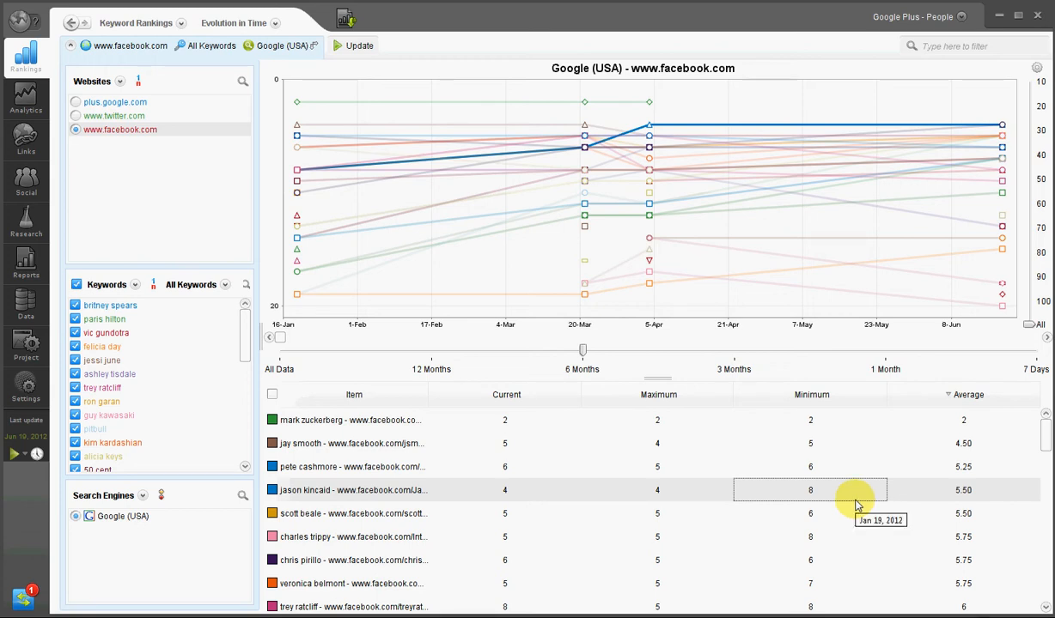
pyautogui.click(160, 29)
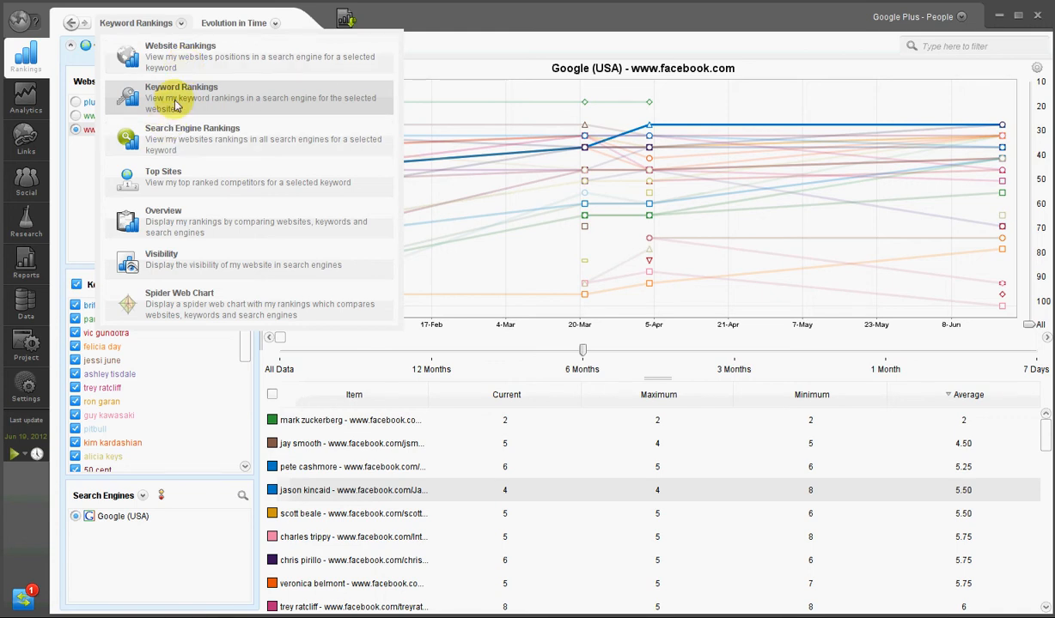
pyautogui.click(415, 41)
pyautogui.click(257, 23)
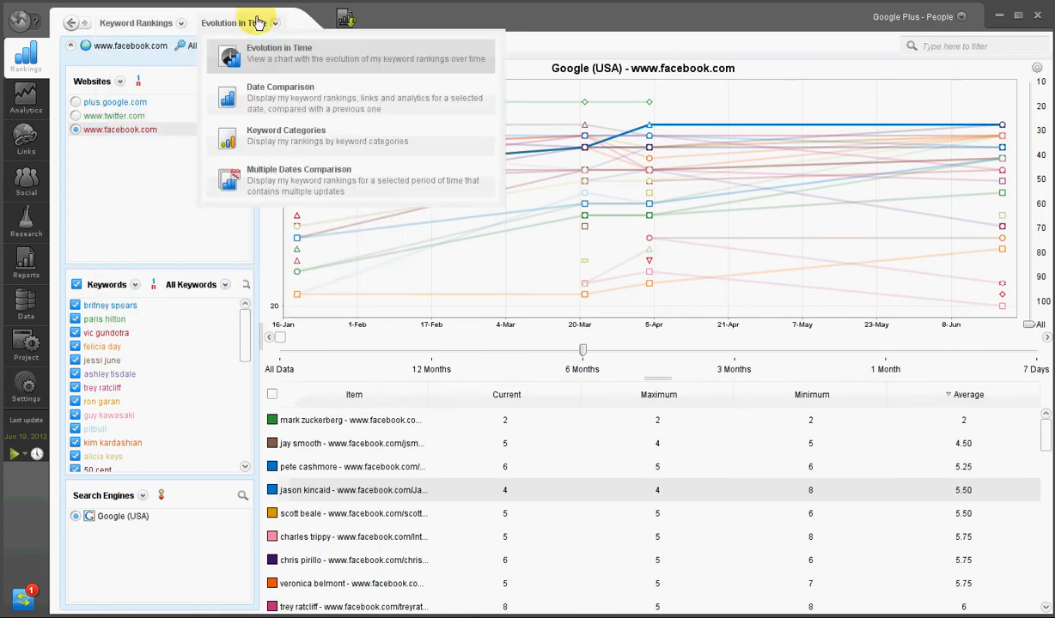
pyautogui.click(268, 108)
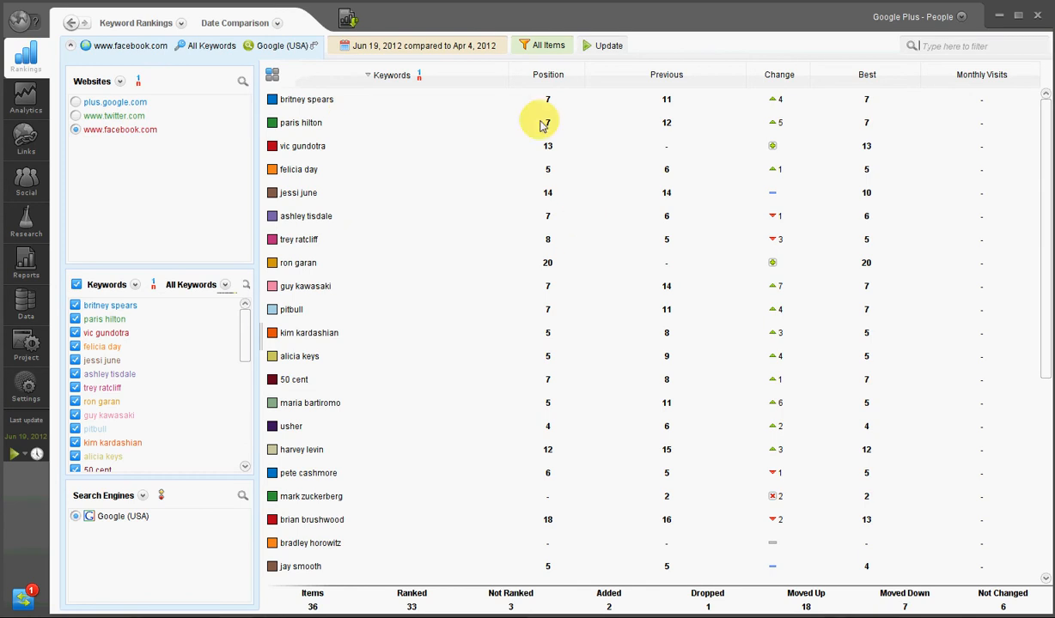
# - Apply the All Items filter to the keyword date comparison table
pyautogui.click(540, 39)
pyautogui.scroll(5, 556, 100)
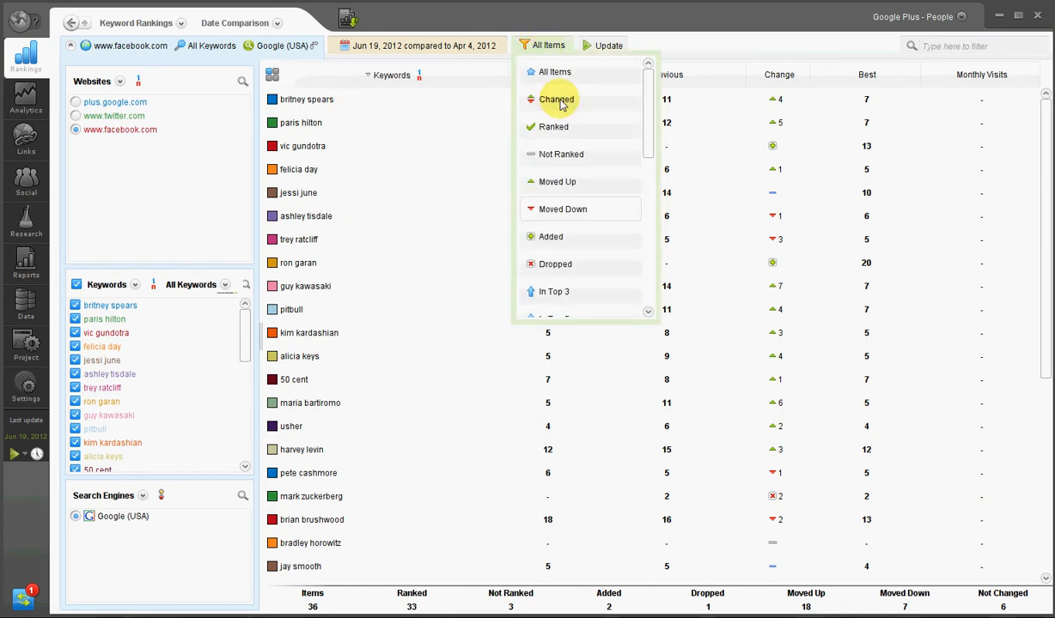
pyautogui.click(557, 76)
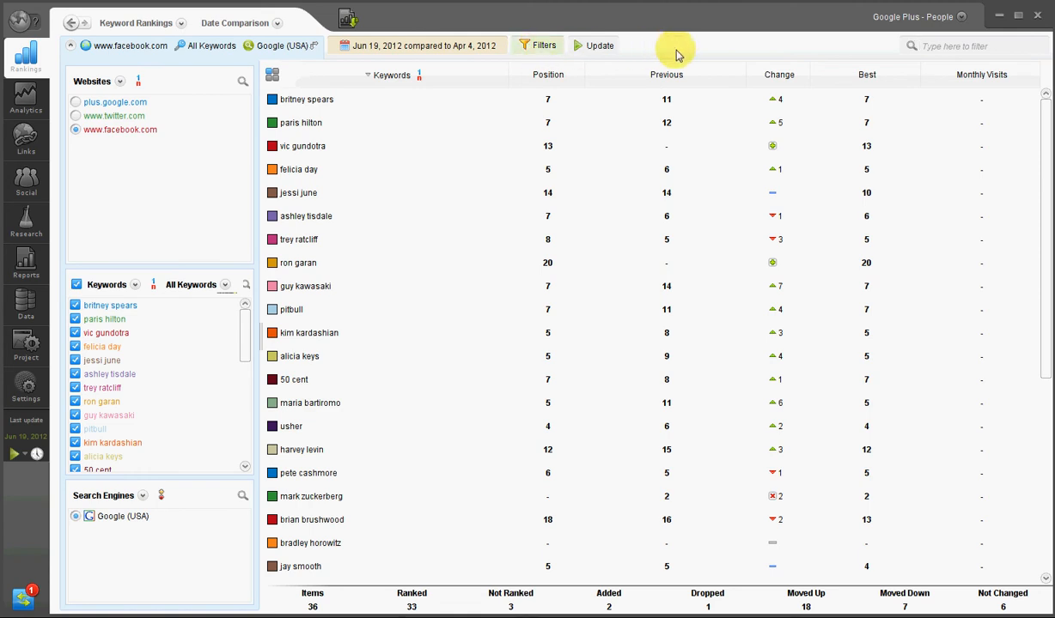
# - Filter the keyword table by In Top 3 and restore it to All Items
pyautogui.click(539, 47)
pyautogui.moveTo(644, 79)
pyautogui.mouseDown()
pyautogui.moveTo(653, 229)
pyautogui.moveTo(642, 89)
pyautogui.mouseUp()
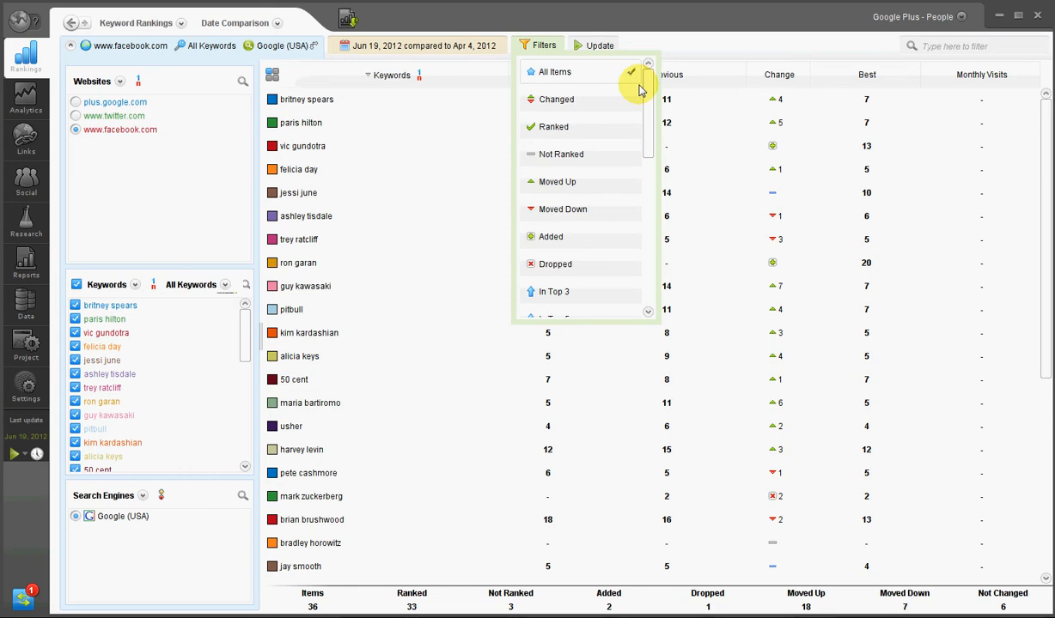
pyautogui.moveTo(640, 89); pyautogui.dragTo(646, 99)
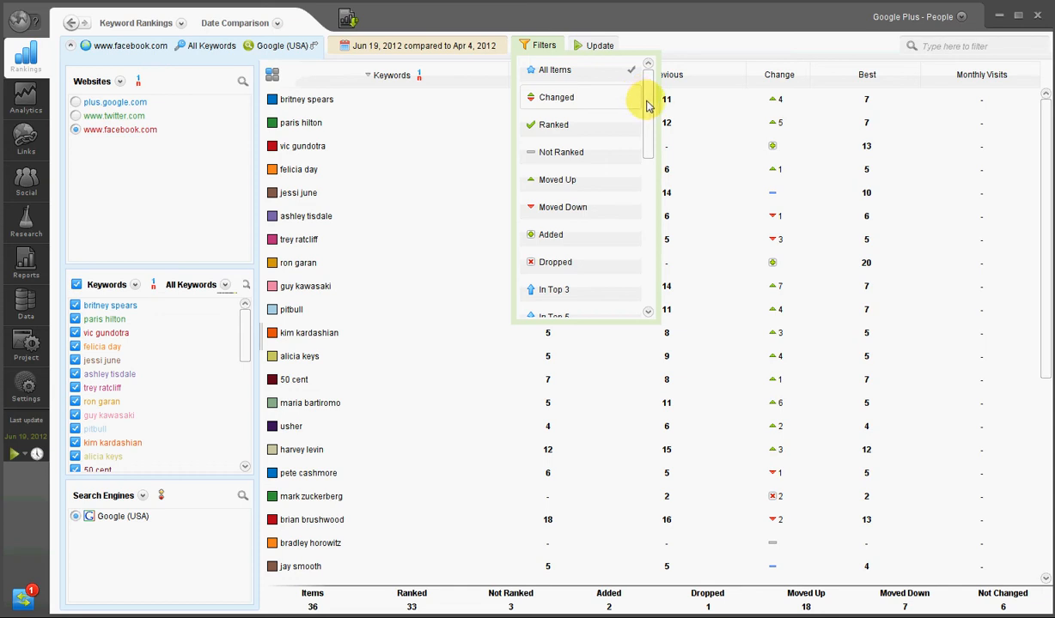
pyautogui.click(599, 291)
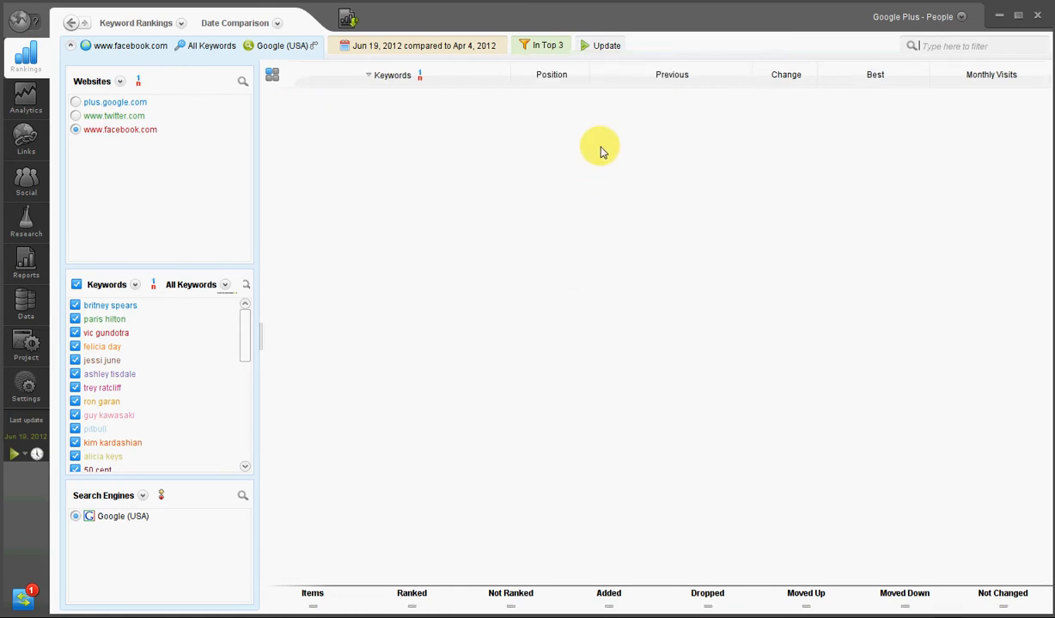
pyautogui.click(539, 46)
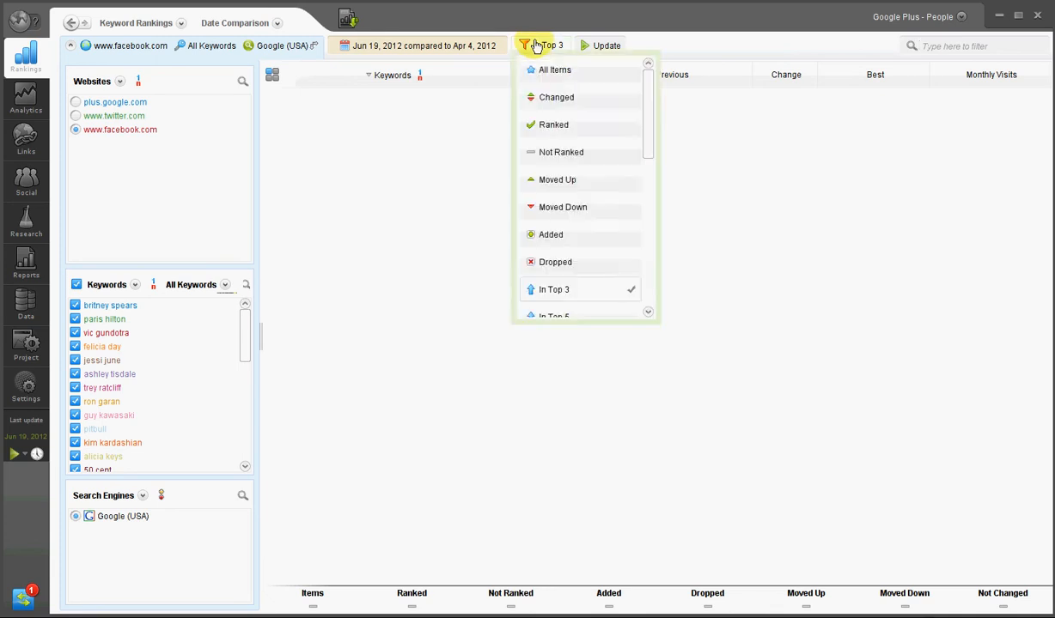
pyautogui.click(617, 74)
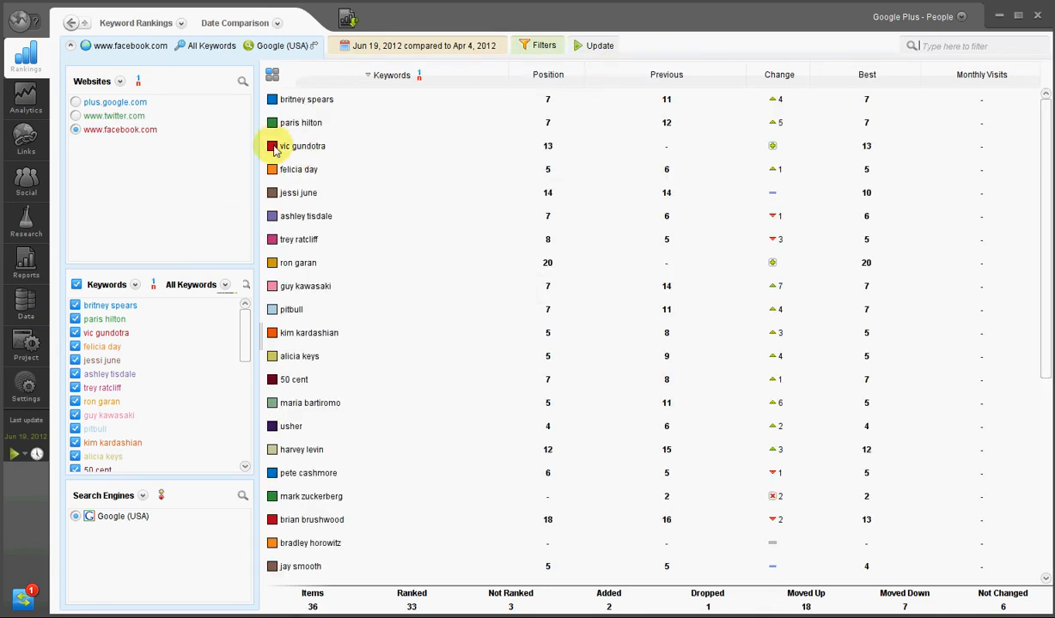
# - Filter the keyword table by In Top 10 and switch the filter to In Top 5
pyautogui.click(525, 46)
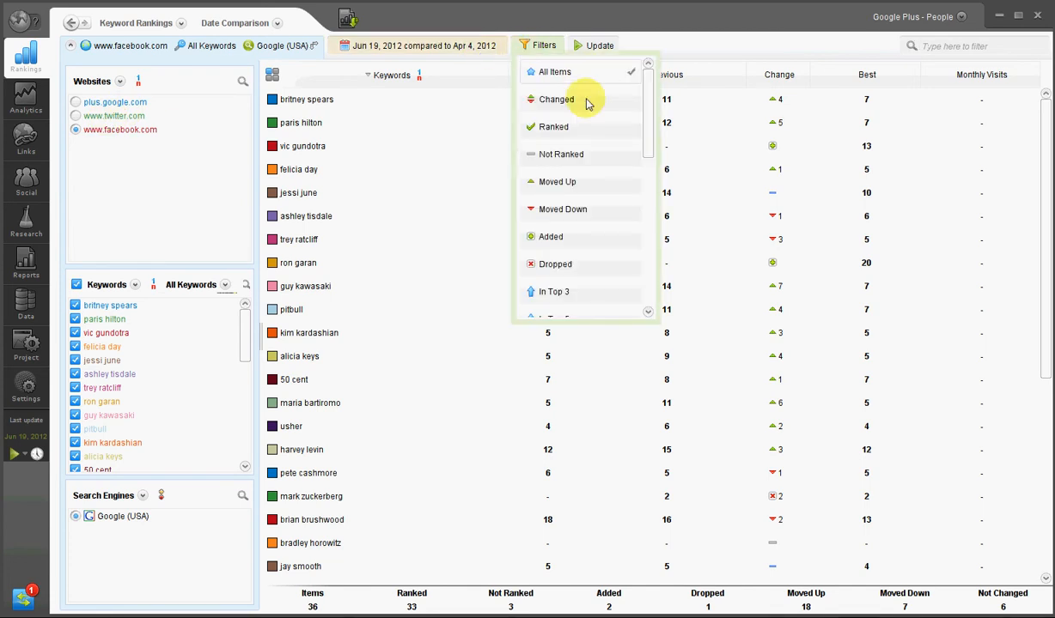
pyautogui.moveTo(647, 137); pyautogui.dragTo(647, 172)
pyautogui.click(575, 222)
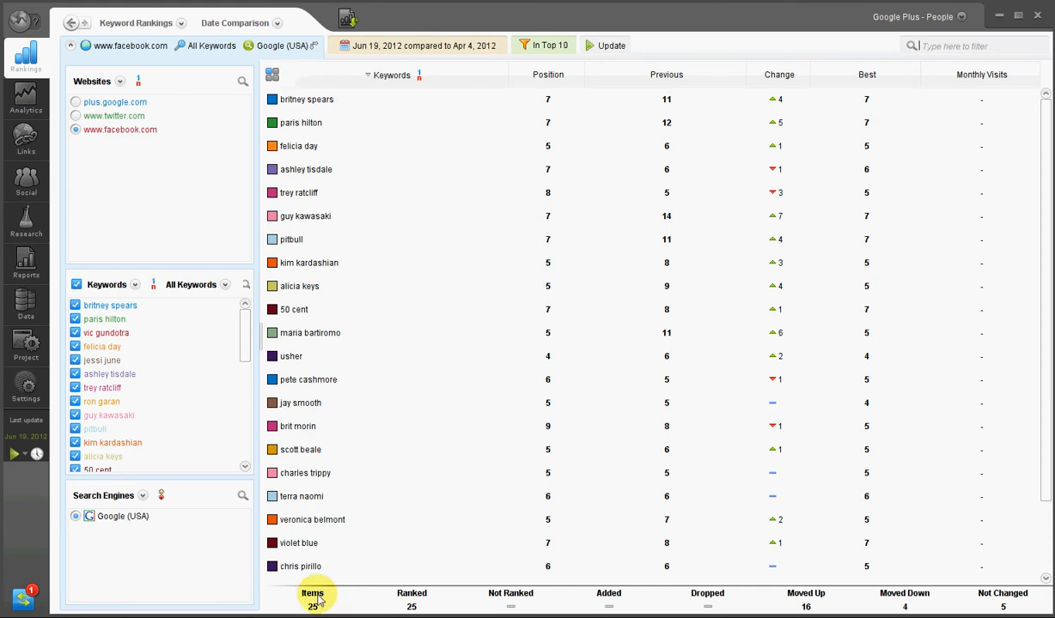
pyautogui.click(540, 50)
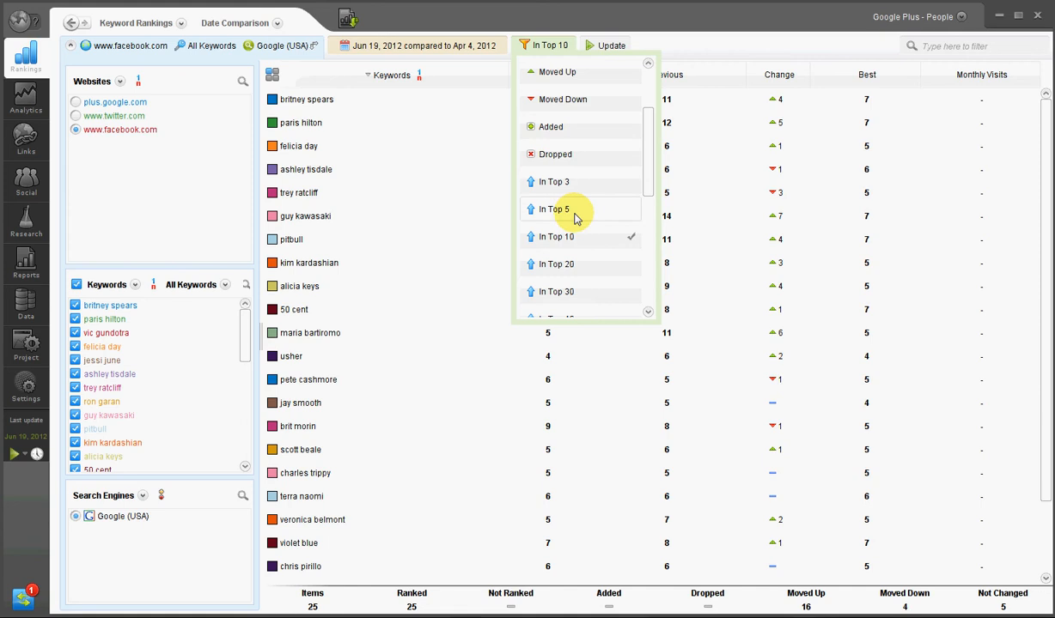
pyautogui.click(554, 210)
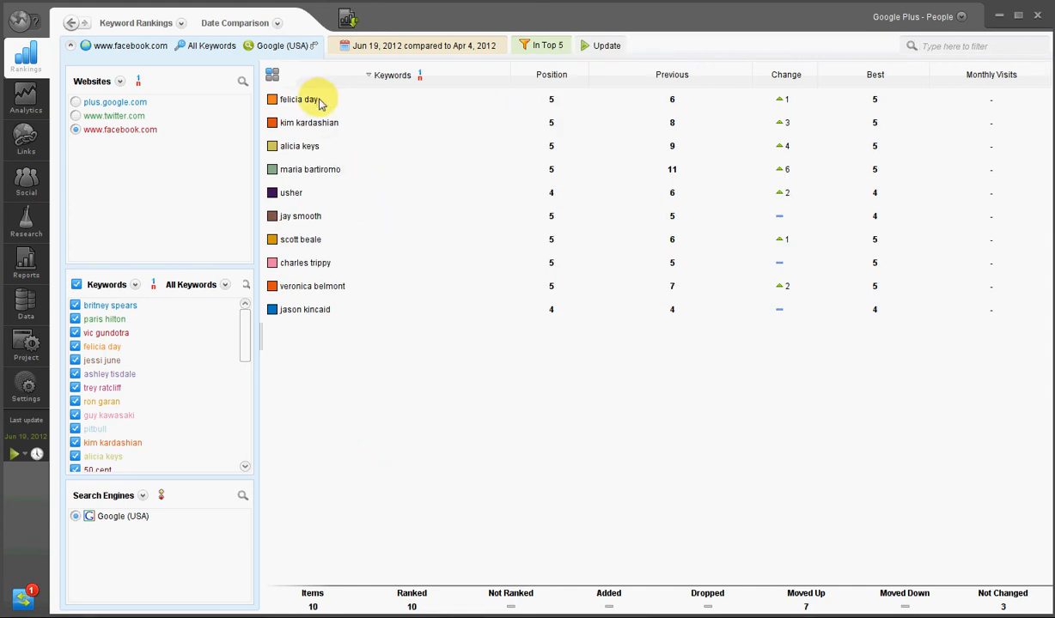
# - Start defining a new filter with a Custom Define condition that uses Page as its criterion
pyautogui.click(532, 48)
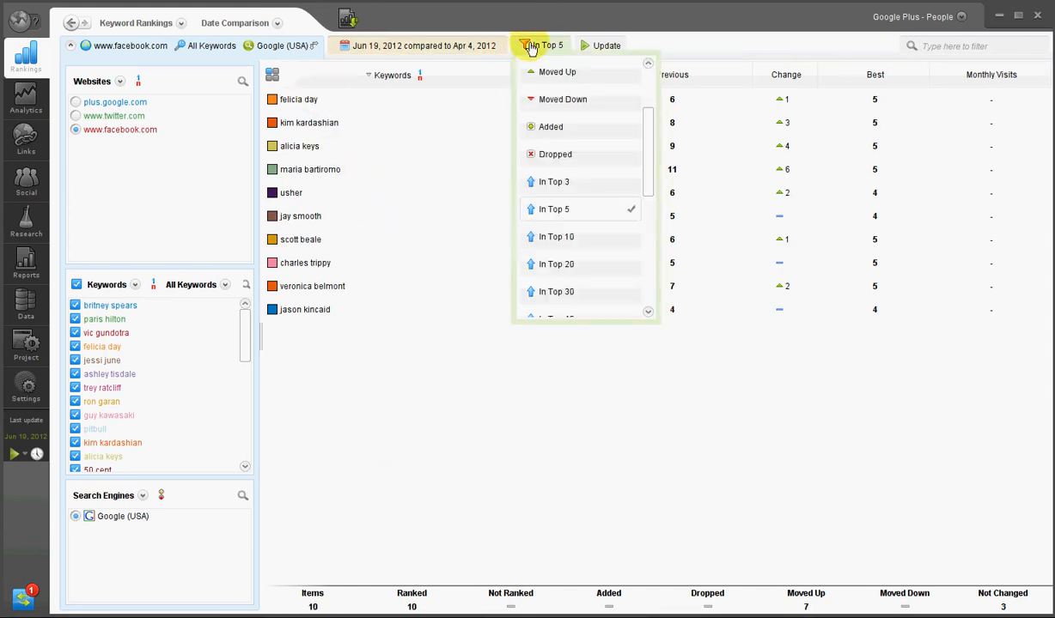
pyautogui.moveTo(646, 130); pyautogui.dragTo(646, 242)
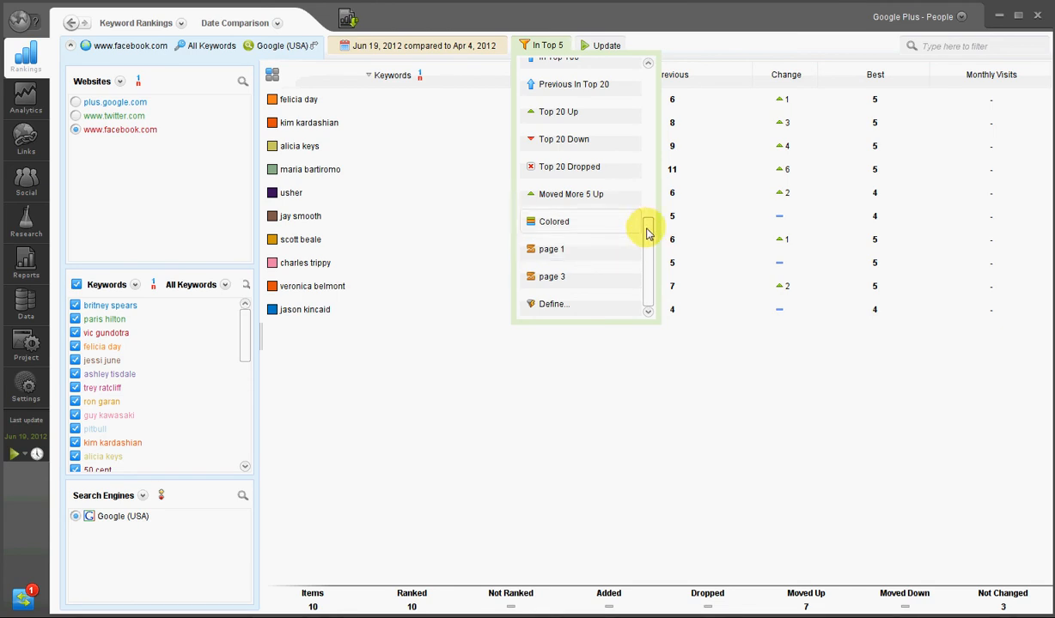
pyautogui.moveTo(645, 228)
pyautogui.mouseDown()
pyautogui.moveTo(650, 101)
pyautogui.moveTo(670, 192)
pyautogui.moveTo(666, 22)
pyautogui.moveTo(673, 245)
pyautogui.moveTo(650, 102)
pyautogui.moveTo(653, 237)
pyautogui.mouseUp()
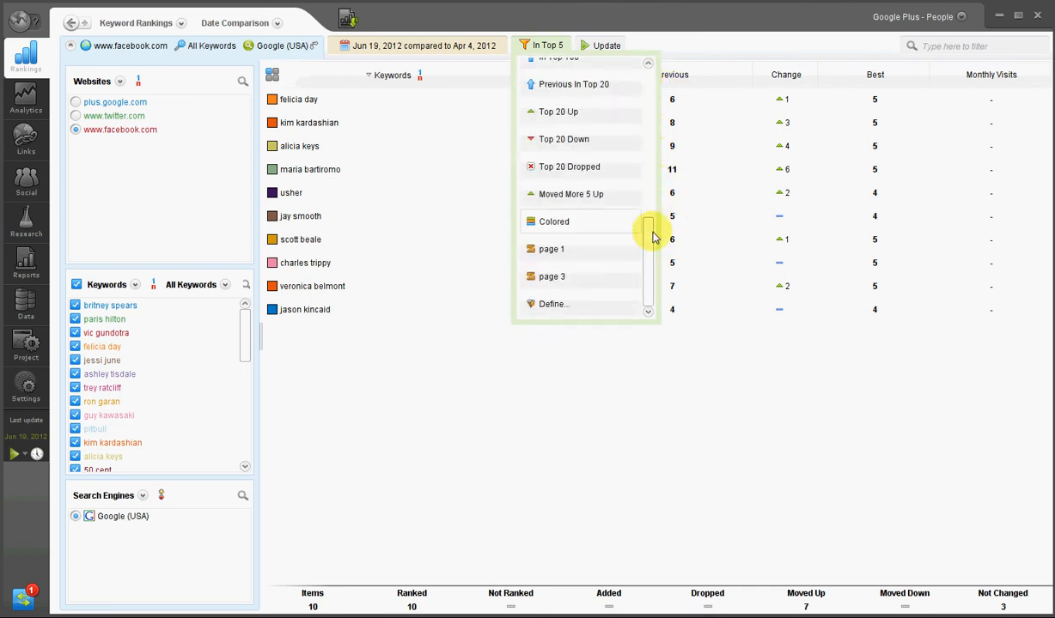
pyautogui.click(551, 307)
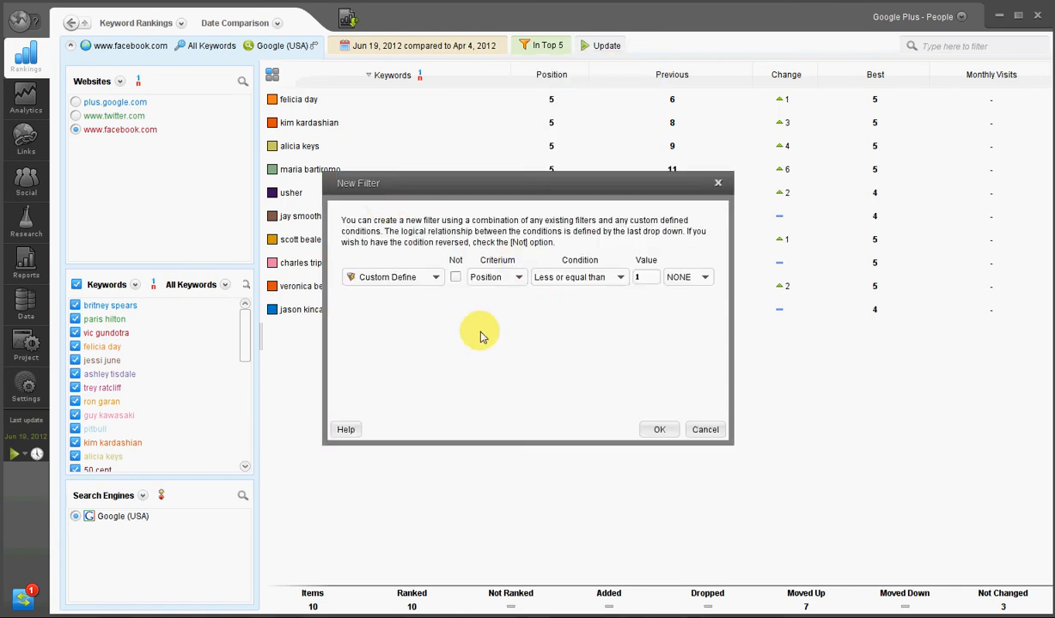
pyautogui.click(435, 277)
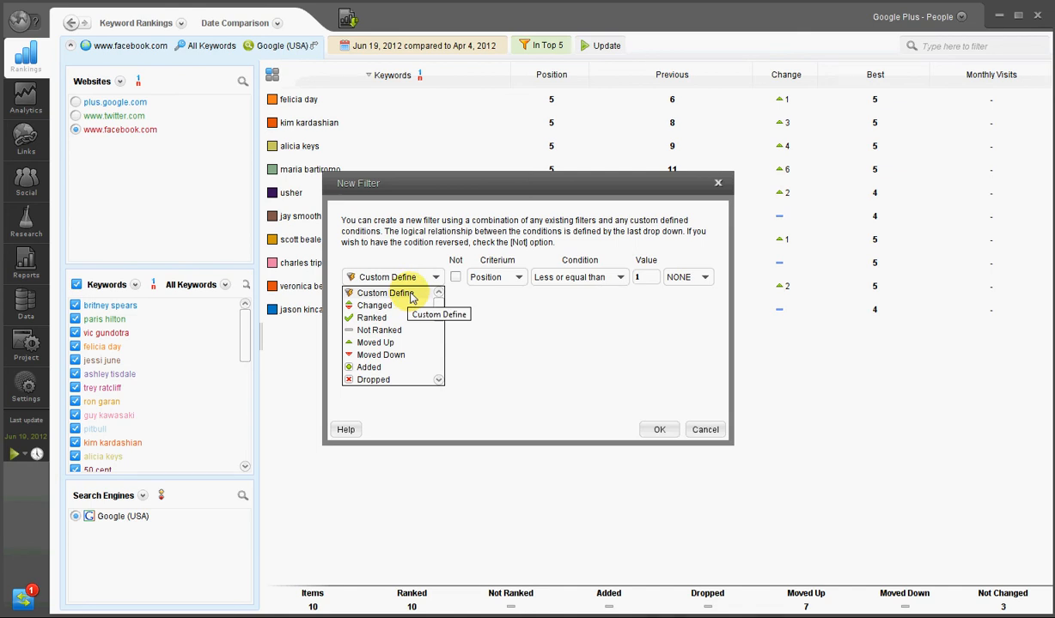
pyautogui.click(410, 297)
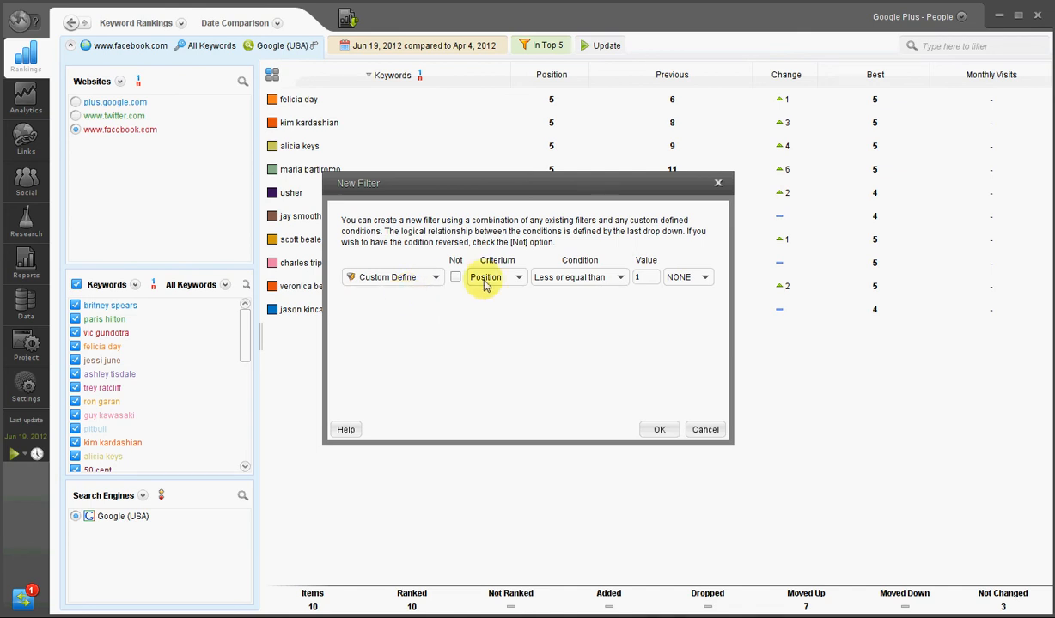
pyautogui.click(519, 285)
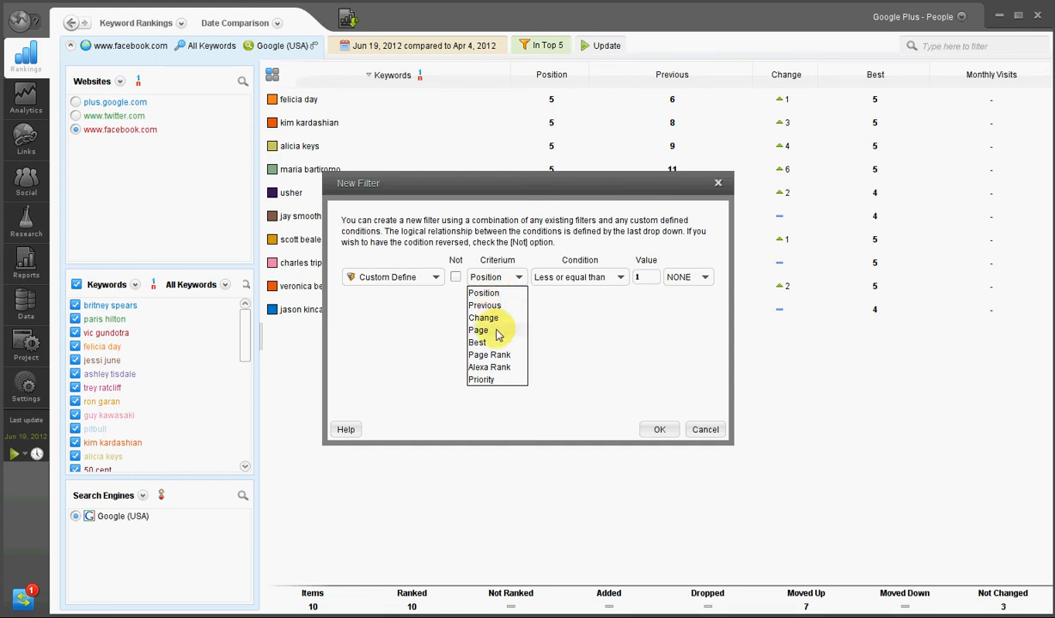
pyautogui.click(479, 330)
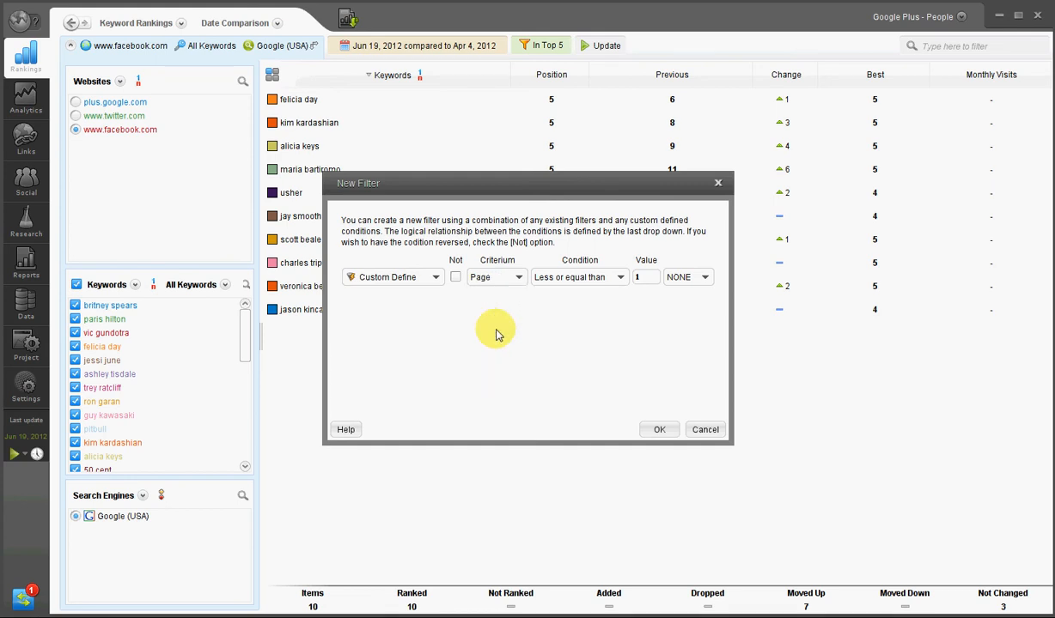
# - Use the condition Less or equal than 1 and save the new filter under the name Page 1bis
pyautogui.click(616, 286)
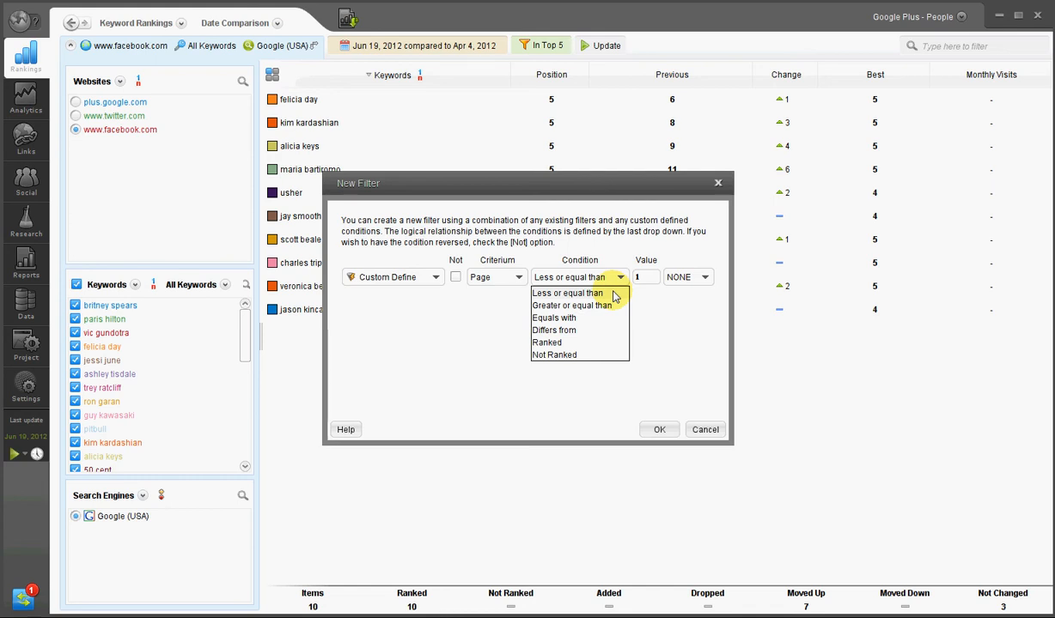
pyautogui.click(613, 294)
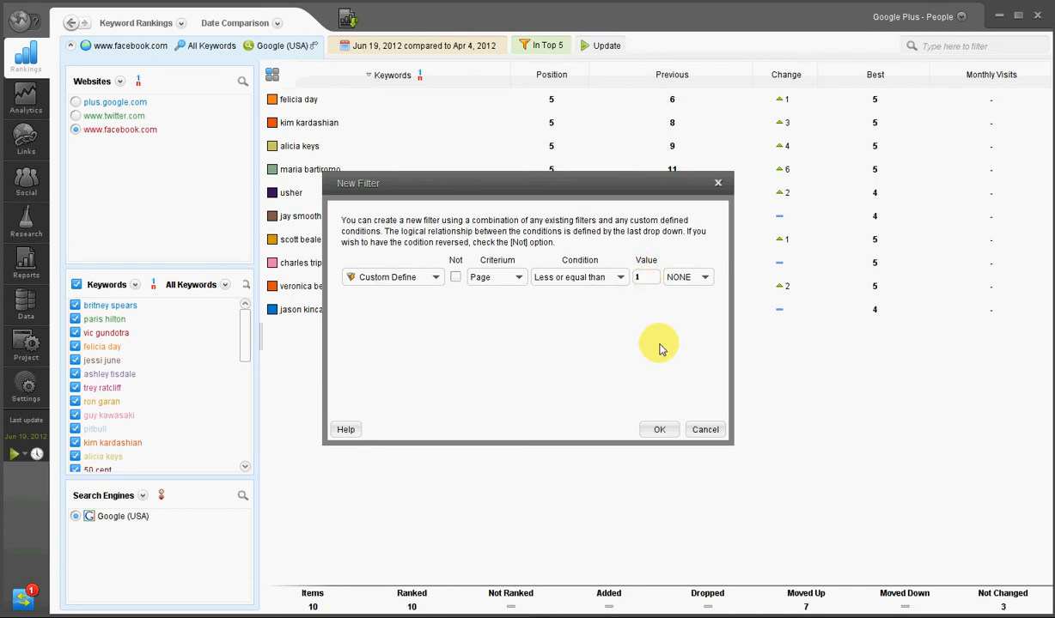
pyautogui.click(668, 434)
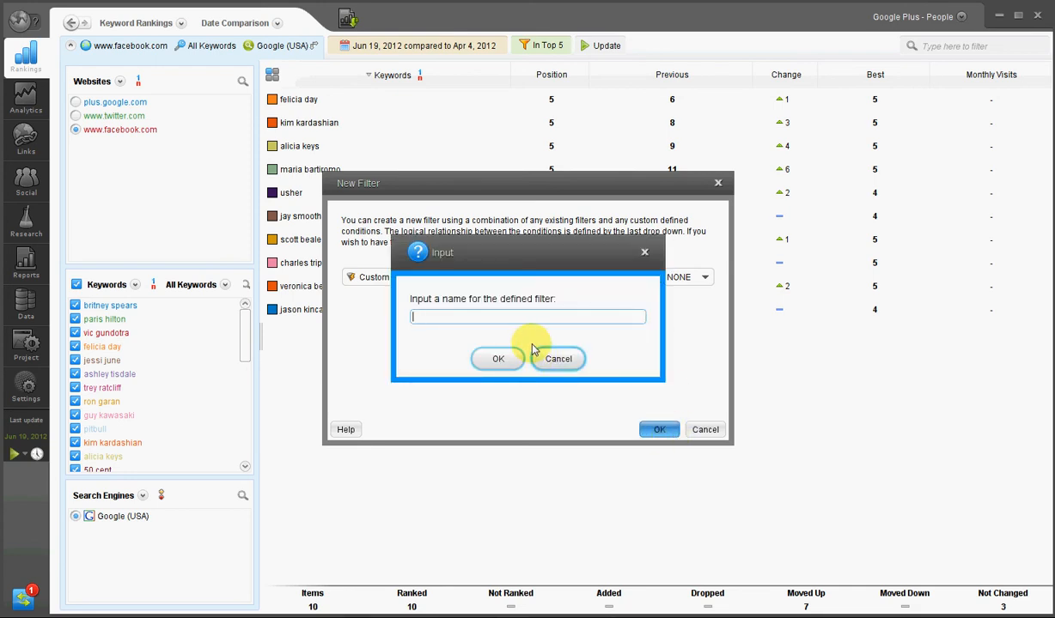
pyautogui.write('Page 1bis')
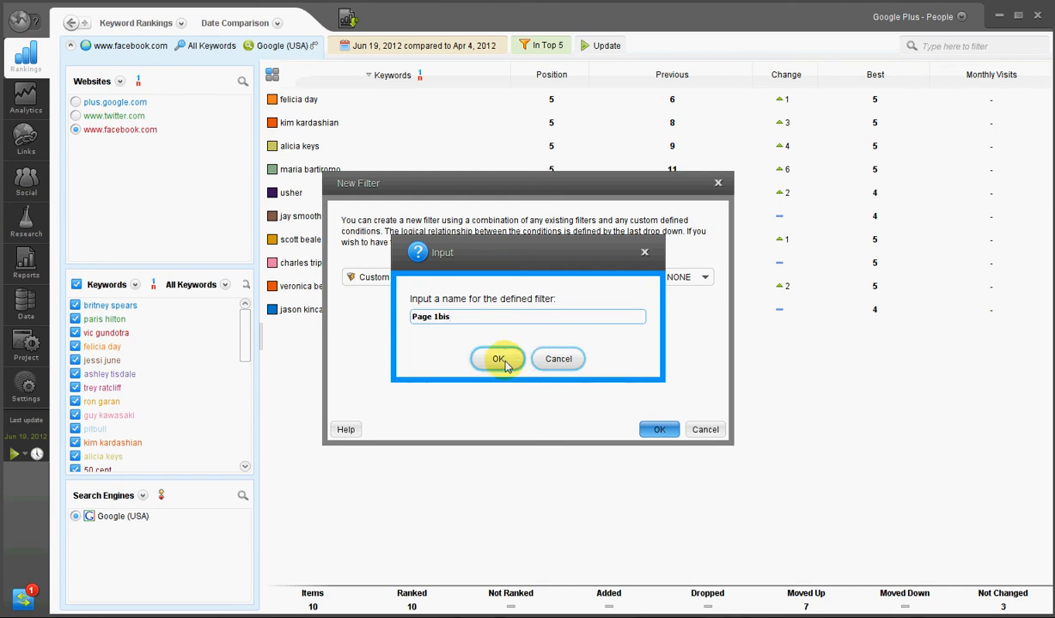
pyautogui.click(503, 362)
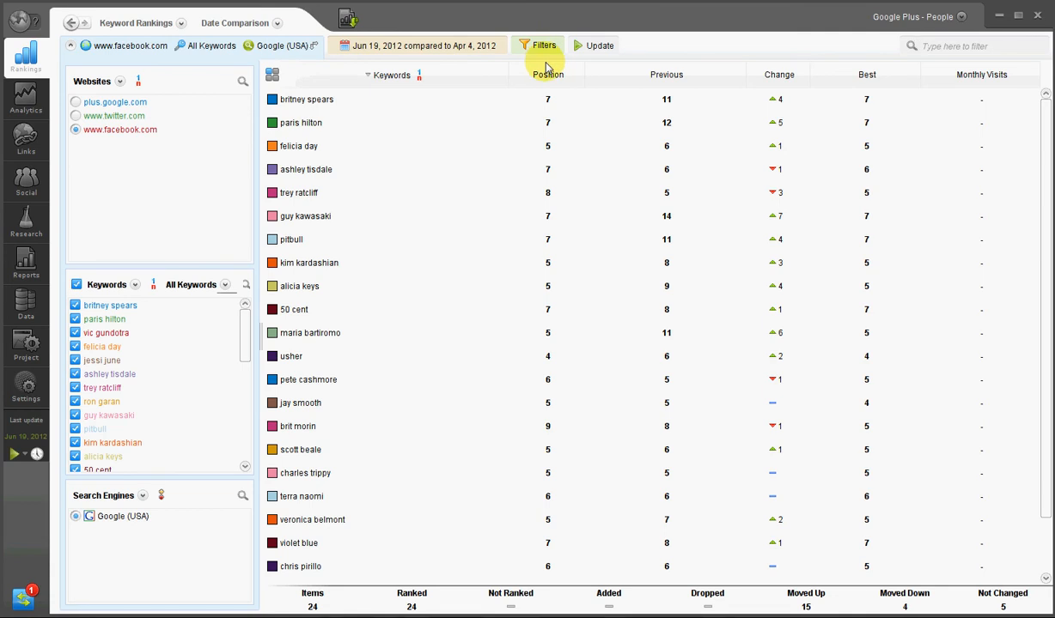
# - Look for the new filter among the available filters and return the table to All Items
pyautogui.click(544, 49)
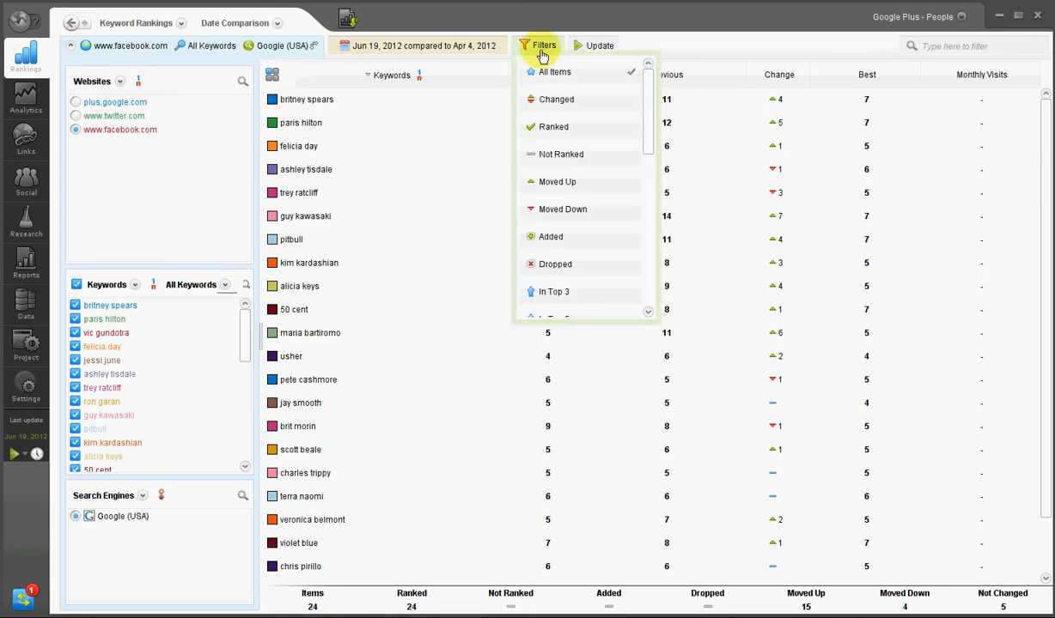
pyautogui.scroll(-4, 570, 95)
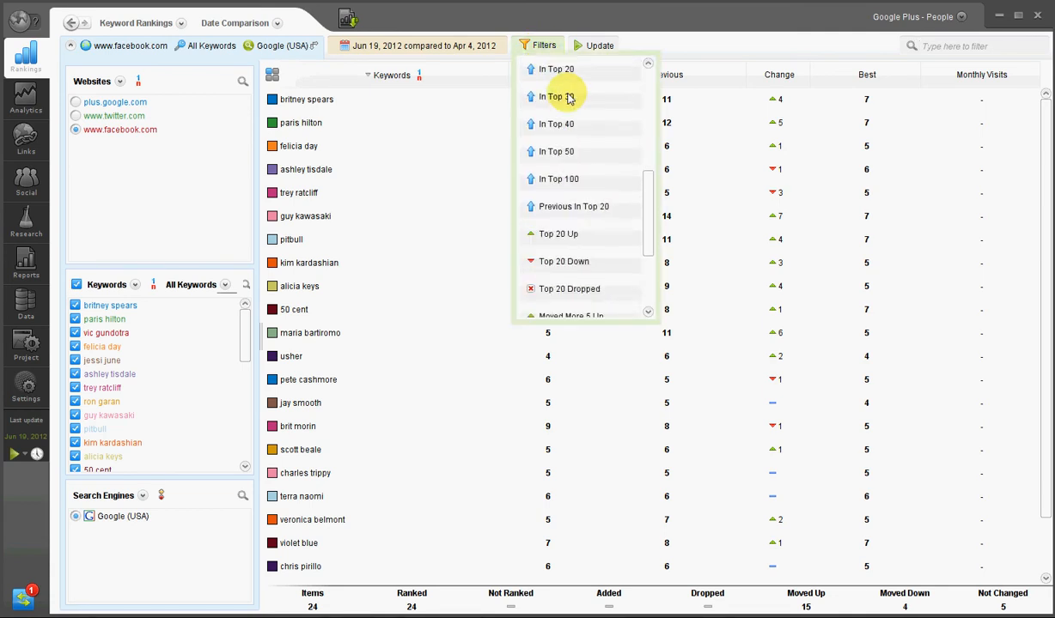
pyautogui.scroll(-3, 567, 100)
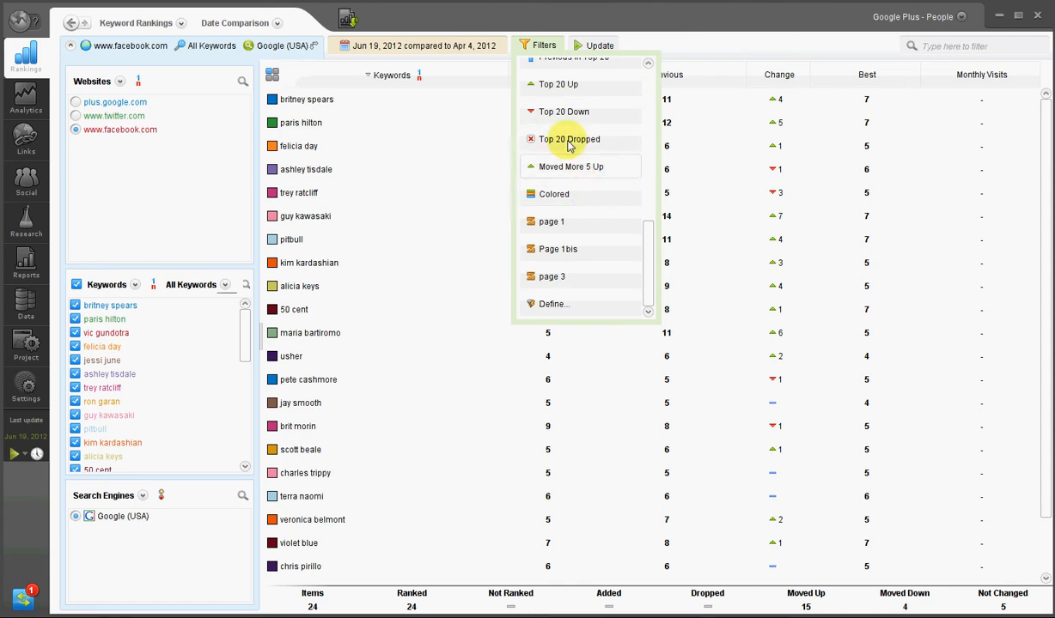
pyautogui.scroll(7, 565, 143)
pyautogui.click(564, 77)
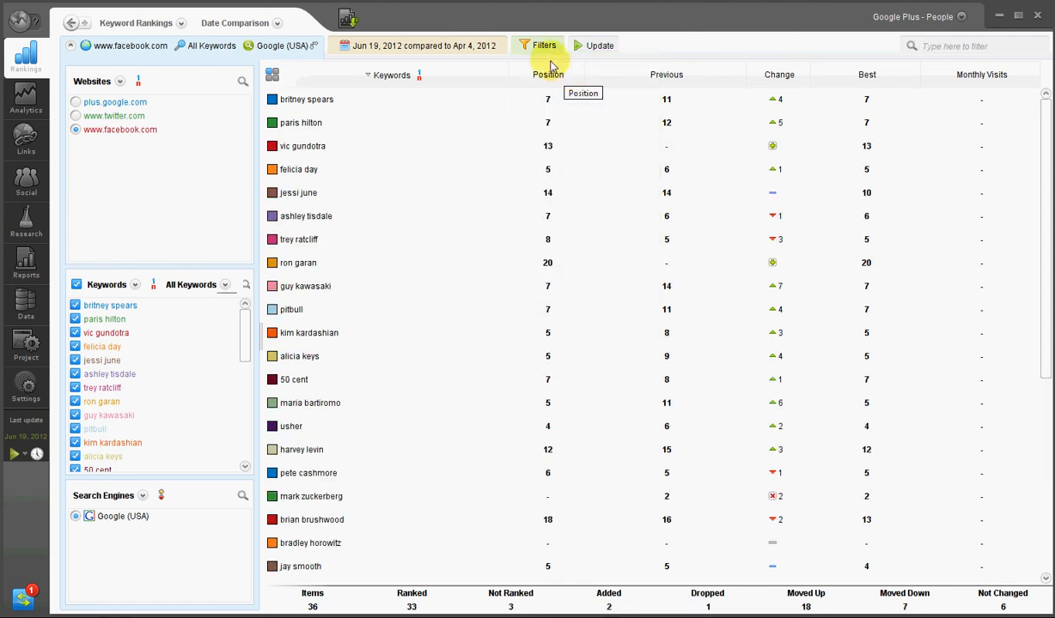
# - Apply the custom Page 1bis filter to the keyword date comparison table
pyautogui.click(546, 53)
pyautogui.scroll(-8, 615, 156)
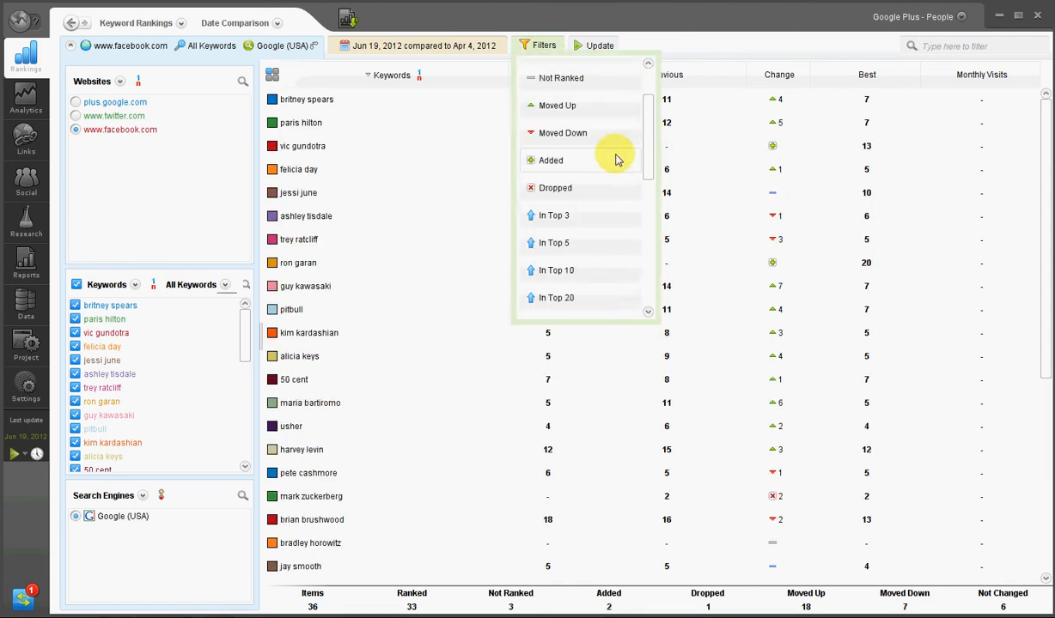
pyautogui.scroll(-3, 615, 225)
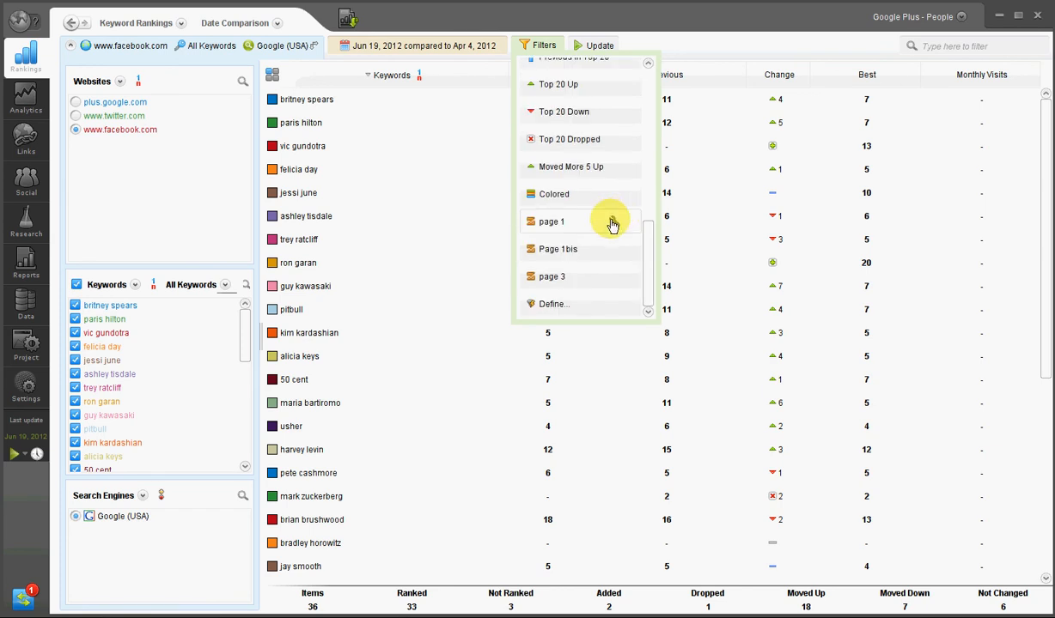
pyautogui.click(558, 249)
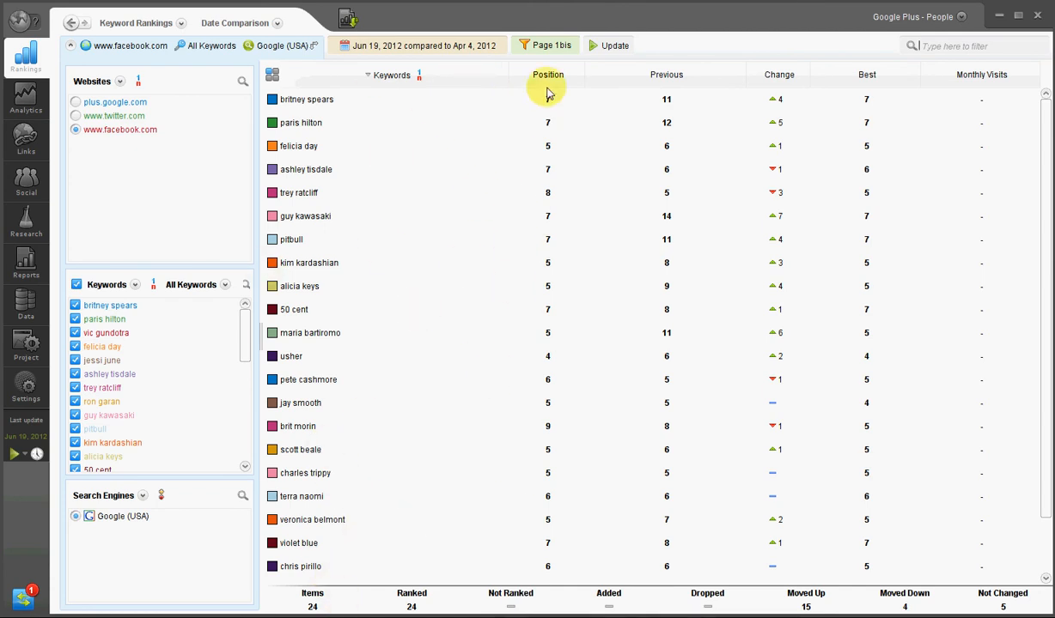
pyautogui.click(539, 47)
pyautogui.moveTo(648, 245); pyautogui.dragTo(650, 264)
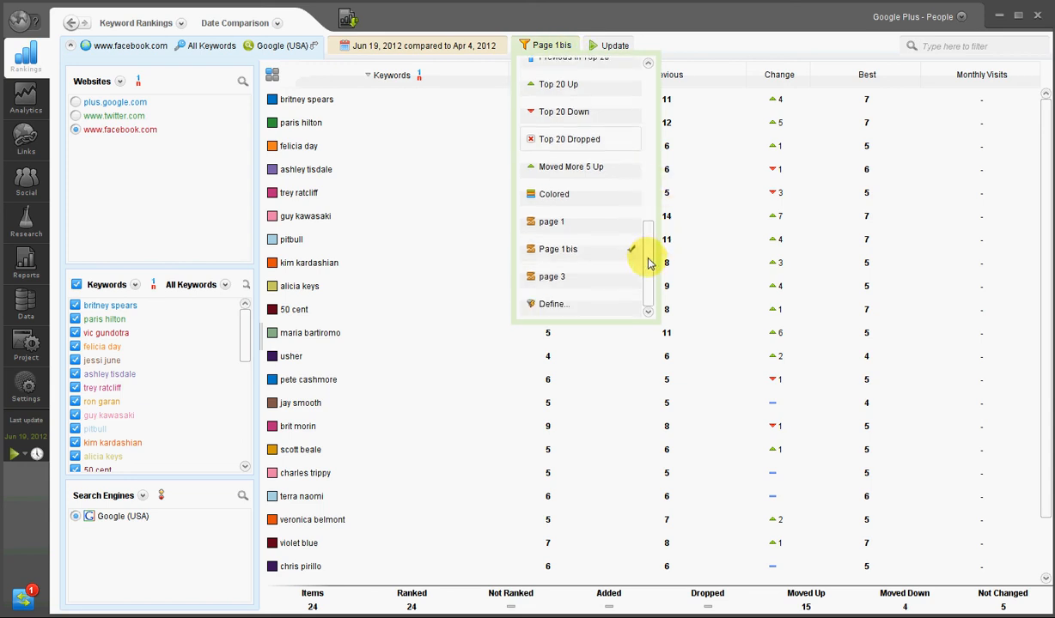
pyautogui.click(580, 303)
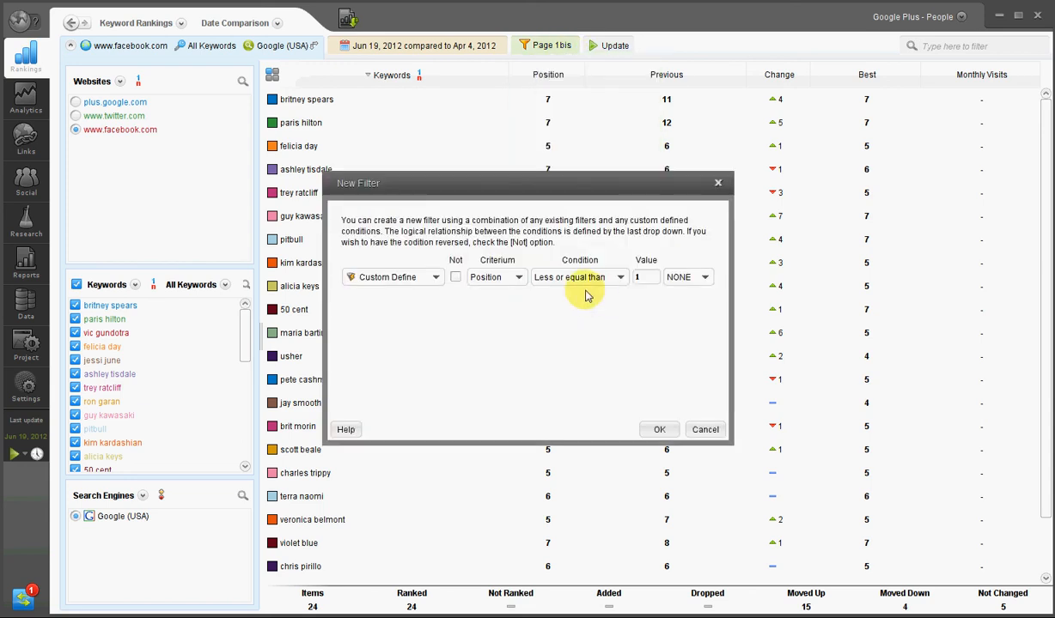
pyautogui.click(718, 185)
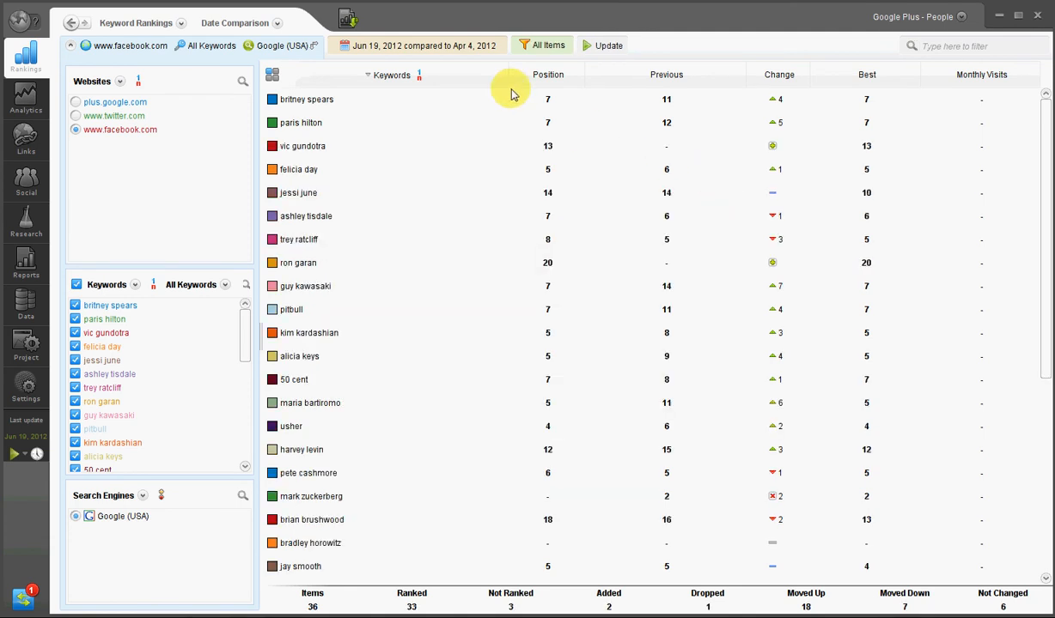
# - Look over the custom filters in the rankings filter list and switch to the Application settings
pyautogui.click(548, 46)
pyautogui.moveTo(646, 251); pyautogui.dragTo(640, 273)
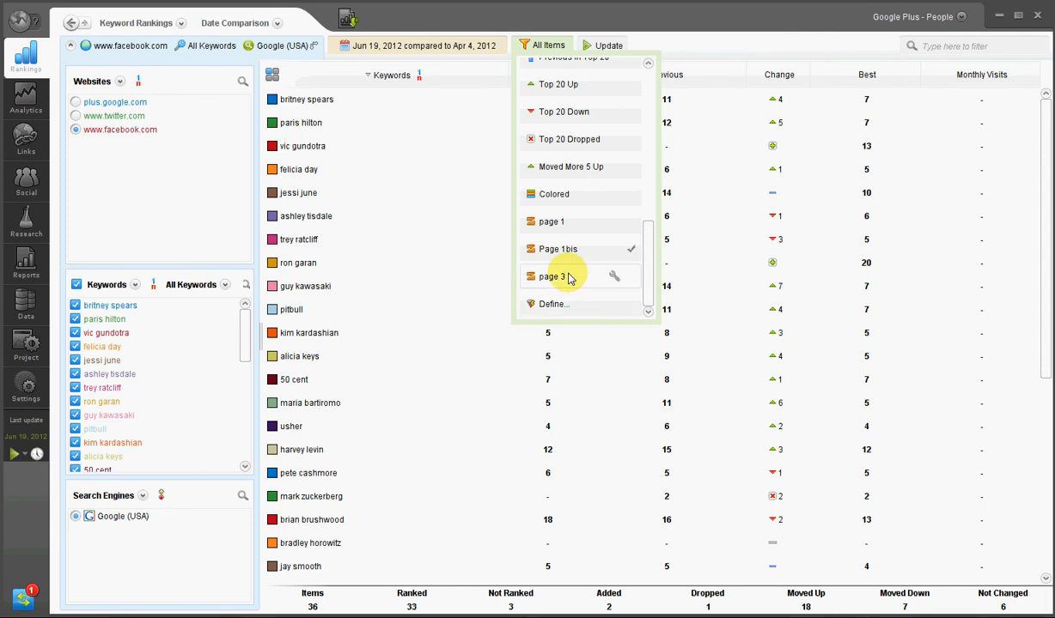
pyautogui.click(31, 384)
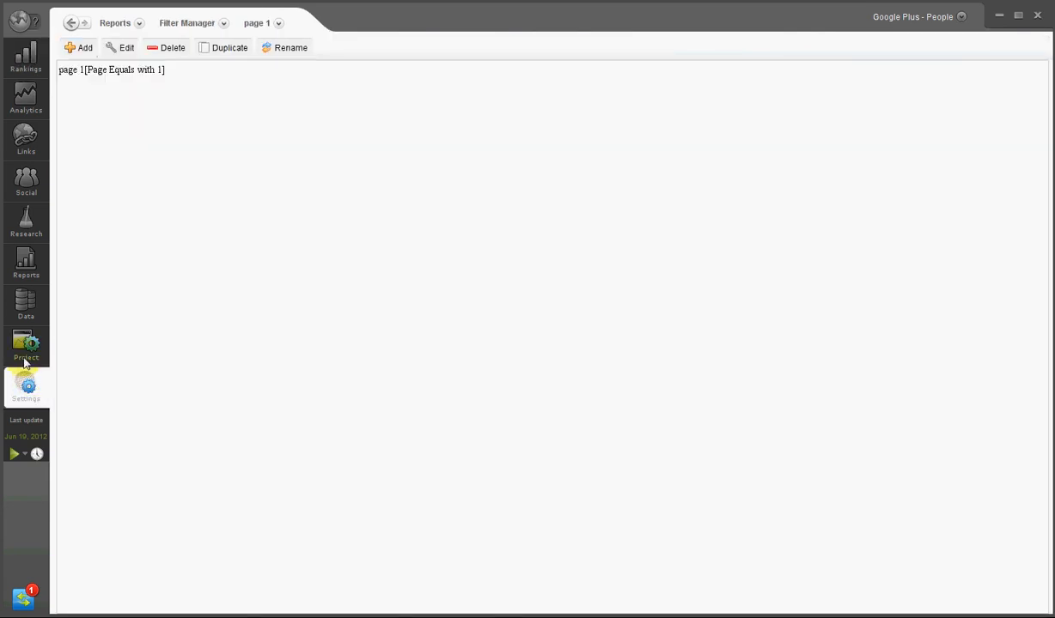
pyautogui.click(134, 22)
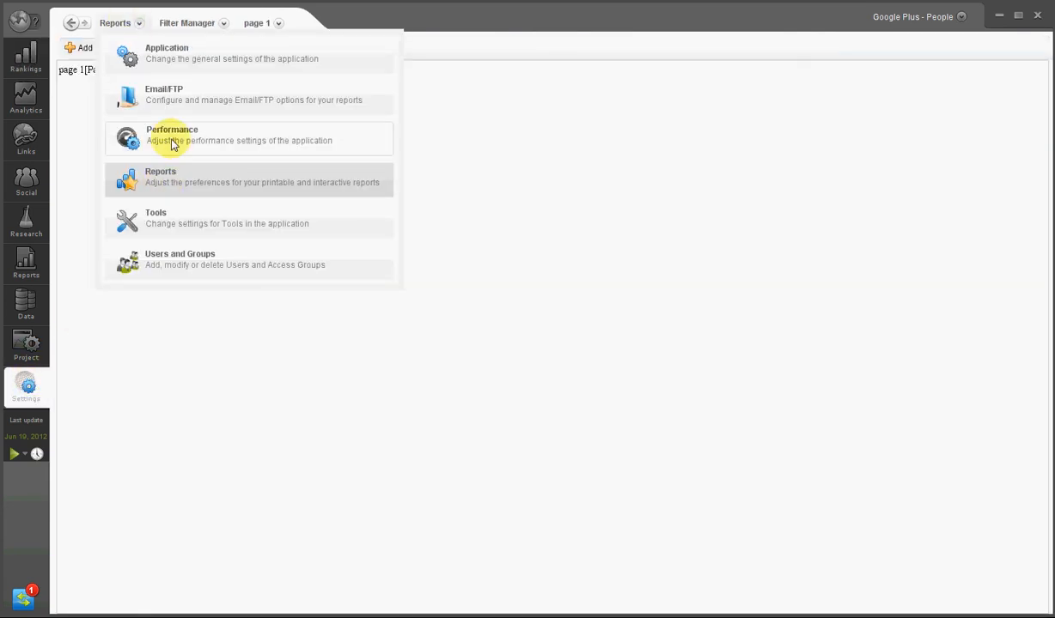
pyautogui.click(221, 28)
pyautogui.click(141, 24)
pyautogui.click(138, 53)
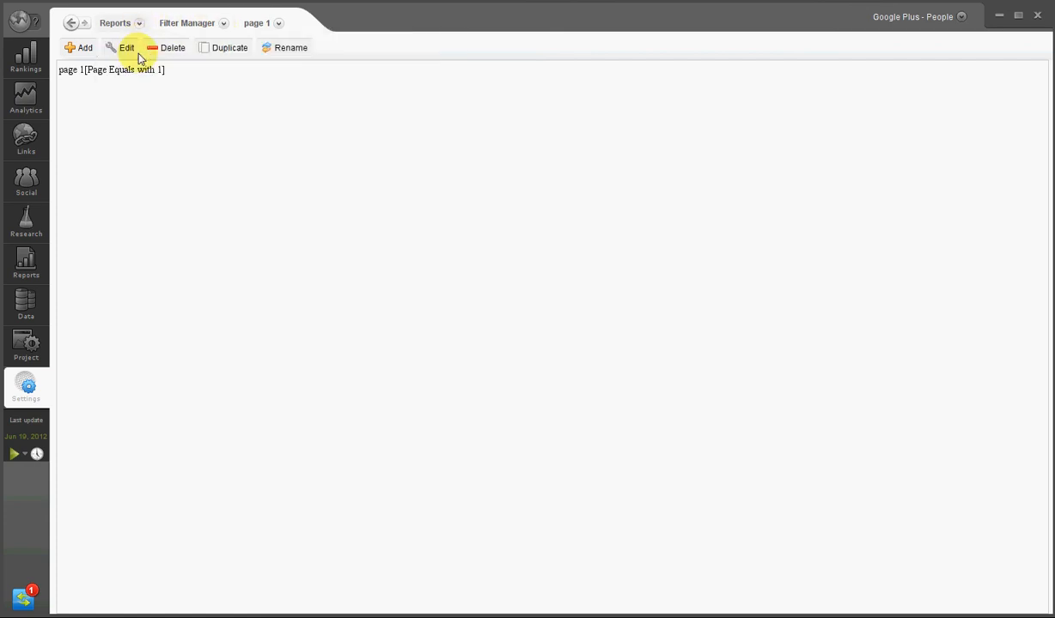
# - Open the Filter Manager within the Reports settings
pyautogui.click(25, 387)
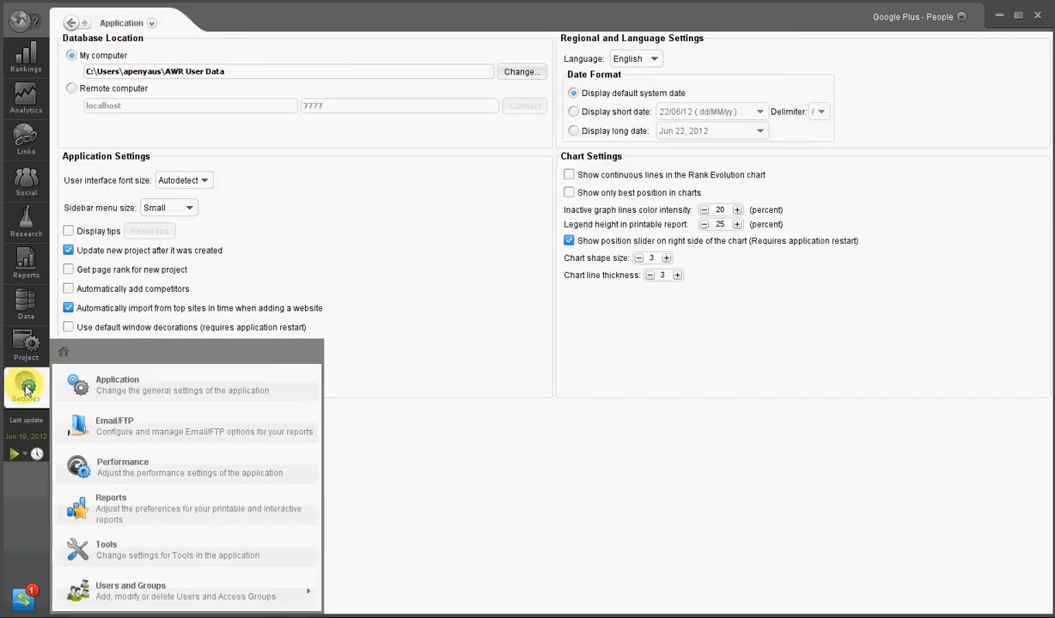
pyautogui.click(124, 512)
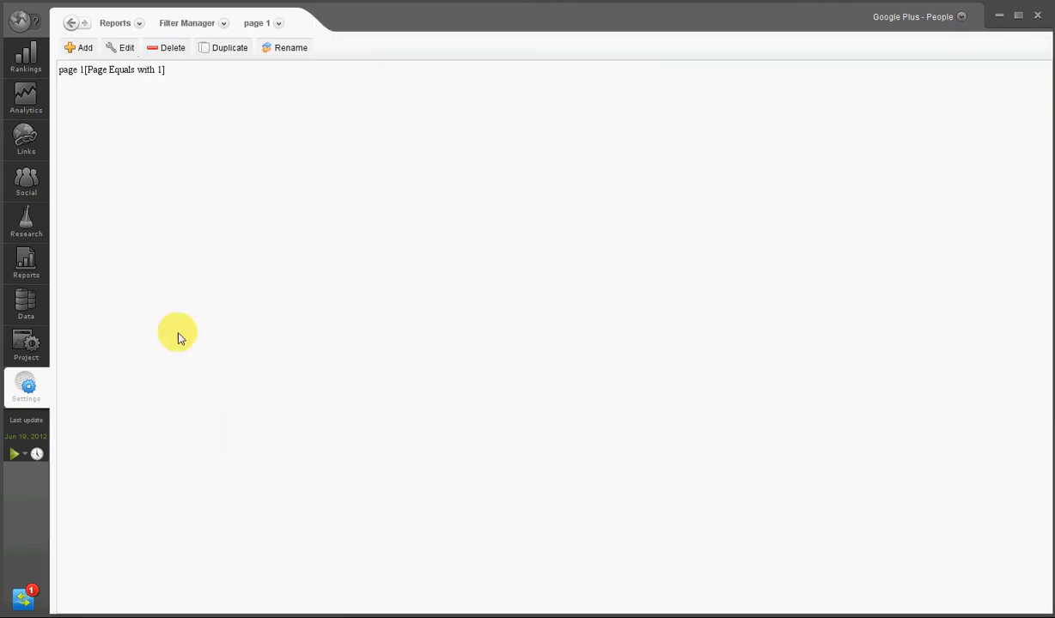
pyautogui.click(188, 28)
pyautogui.click(184, 47)
pyautogui.click(211, 24)
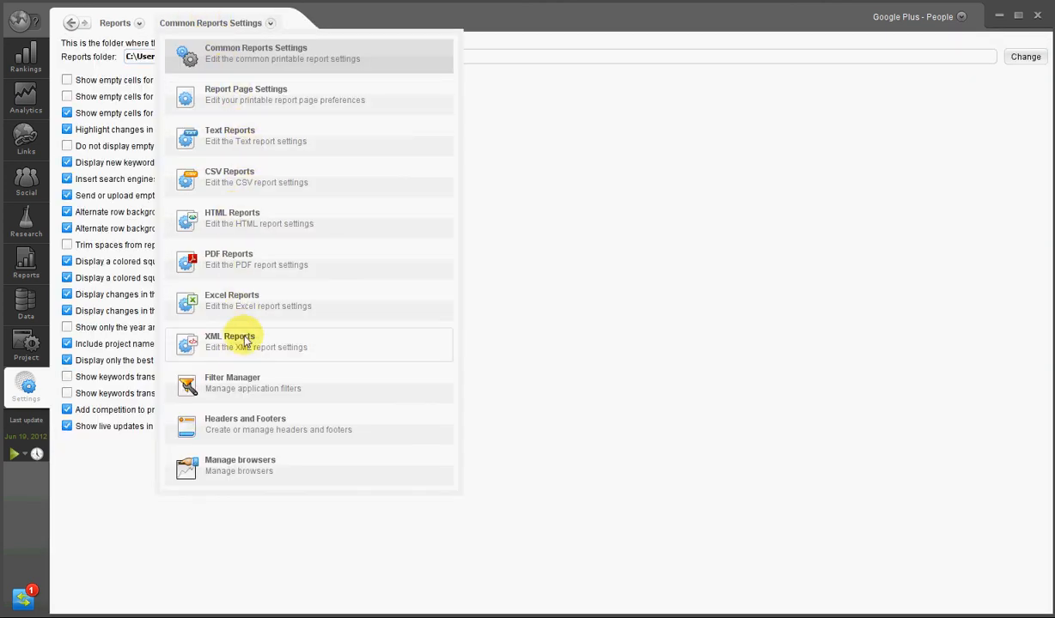
pyautogui.click(260, 378)
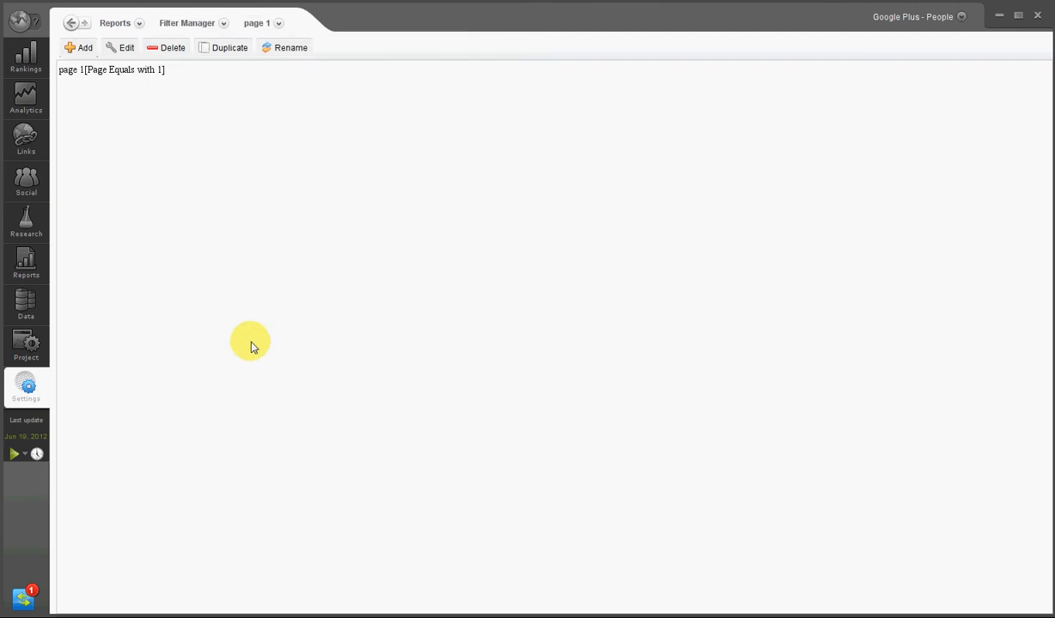
# - Find the custom Page 1bis filter among the managed filters and delete it
pyautogui.click(276, 23)
pyautogui.moveTo(533, 60); pyautogui.dragTo(543, 317)
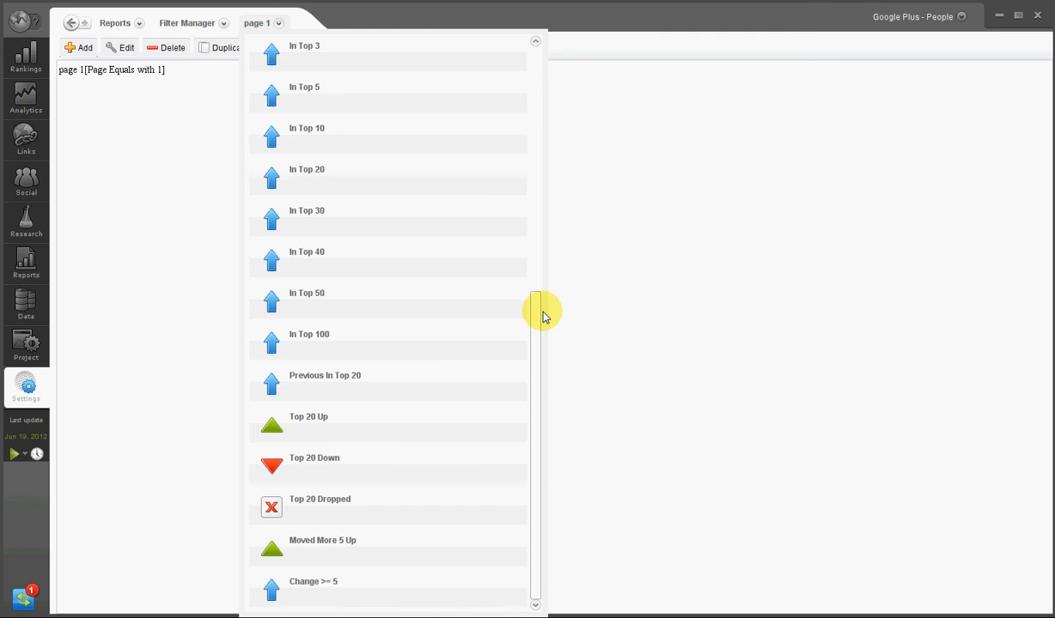
pyautogui.moveTo(543, 317); pyautogui.dragTo(496, 65)
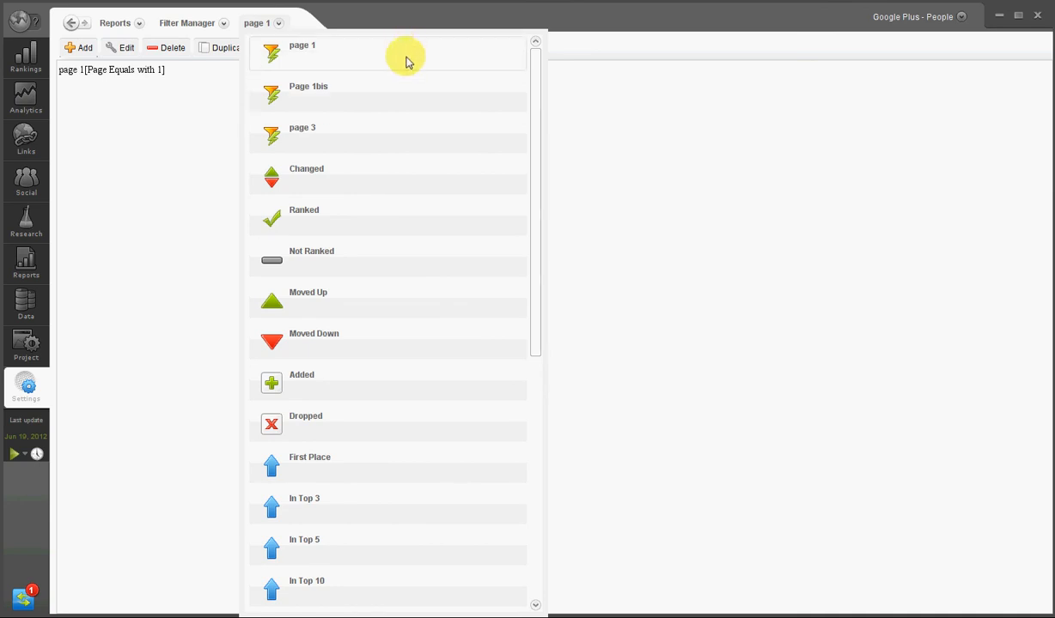
pyautogui.click(408, 103)
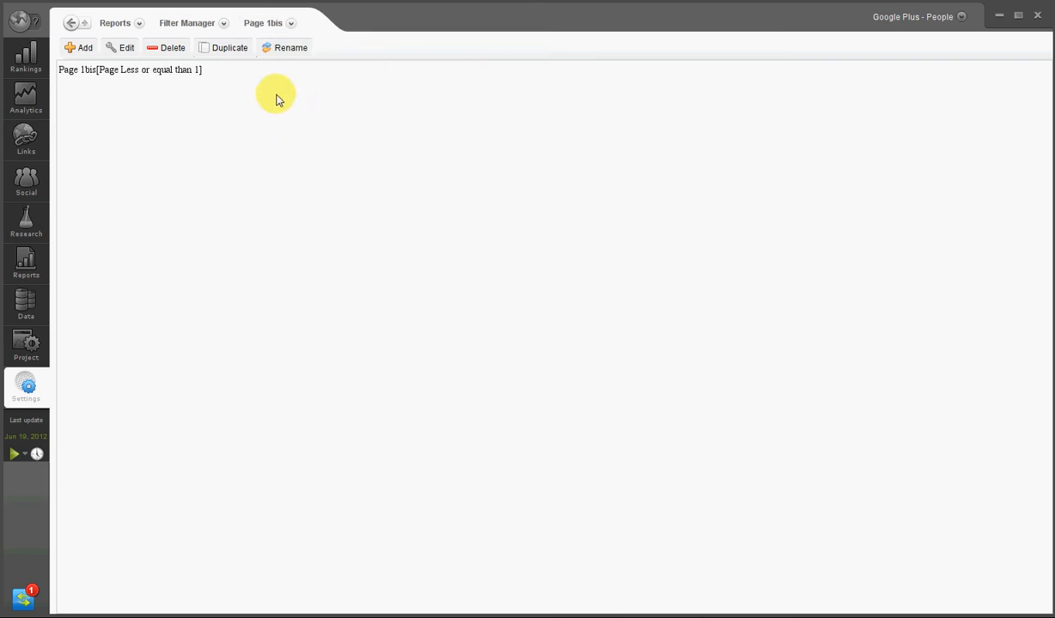
pyautogui.click(166, 50)
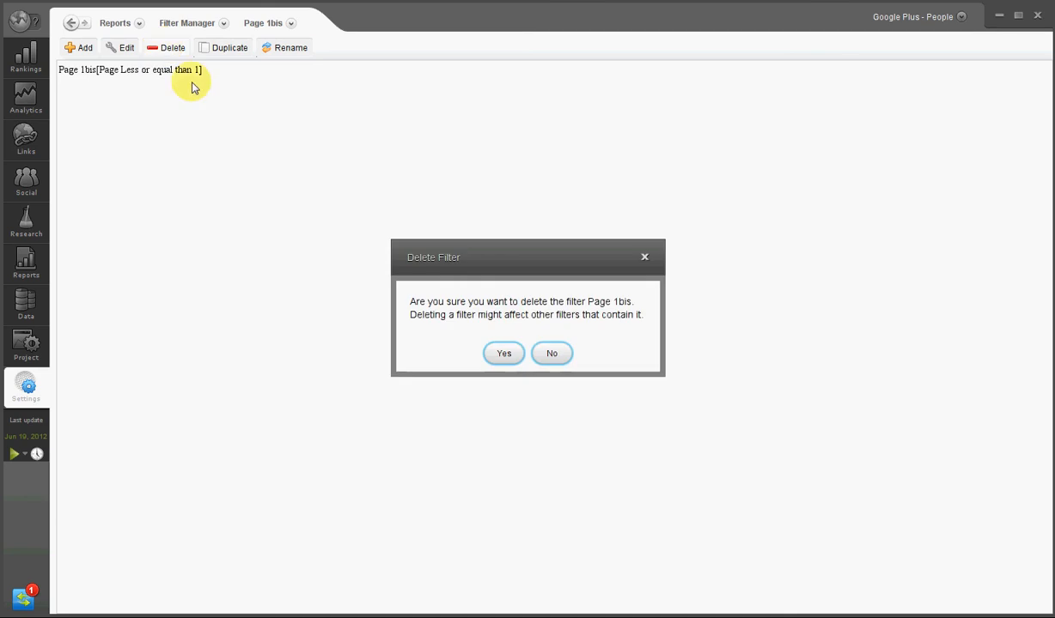
pyautogui.click(503, 353)
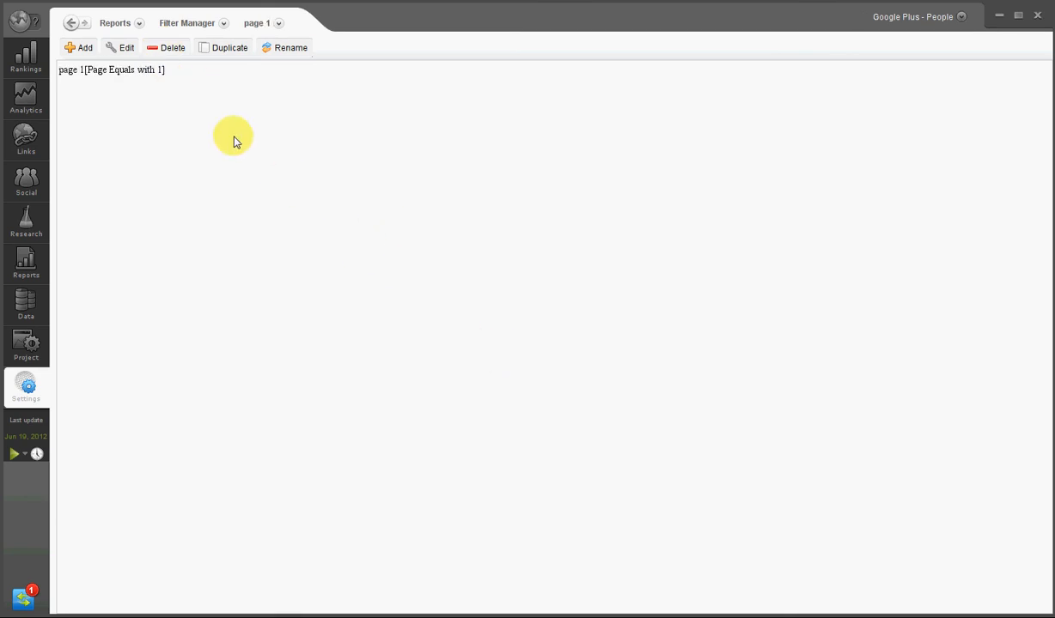
# - Check the filters remaining in the Filter Manager
pyautogui.click(257, 24)
pyautogui.moveTo(537, 64)
pyautogui.mouseDown()
pyautogui.moveTo(617, 404)
pyautogui.moveTo(574, 278)
pyautogui.moveTo(541, 60)
pyautogui.mouseUp()
pyautogui.click(590, 82)
# - Expand the Filters and conditions of the Keyword Rank report and look through the filters that can be applied to it
pyautogui.click(33, 263)
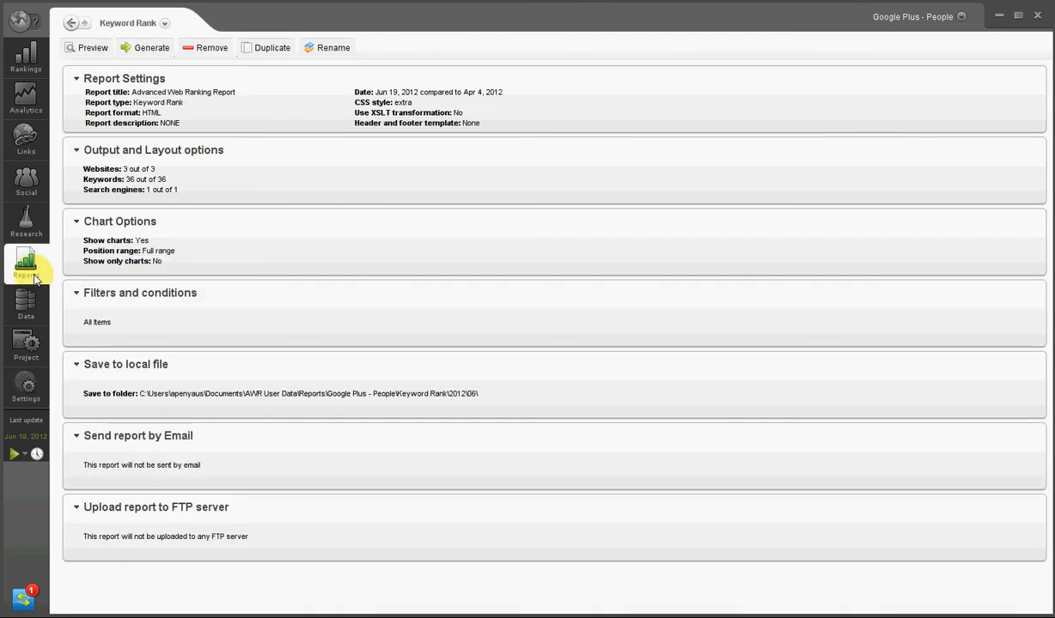
pyautogui.click(138, 302)
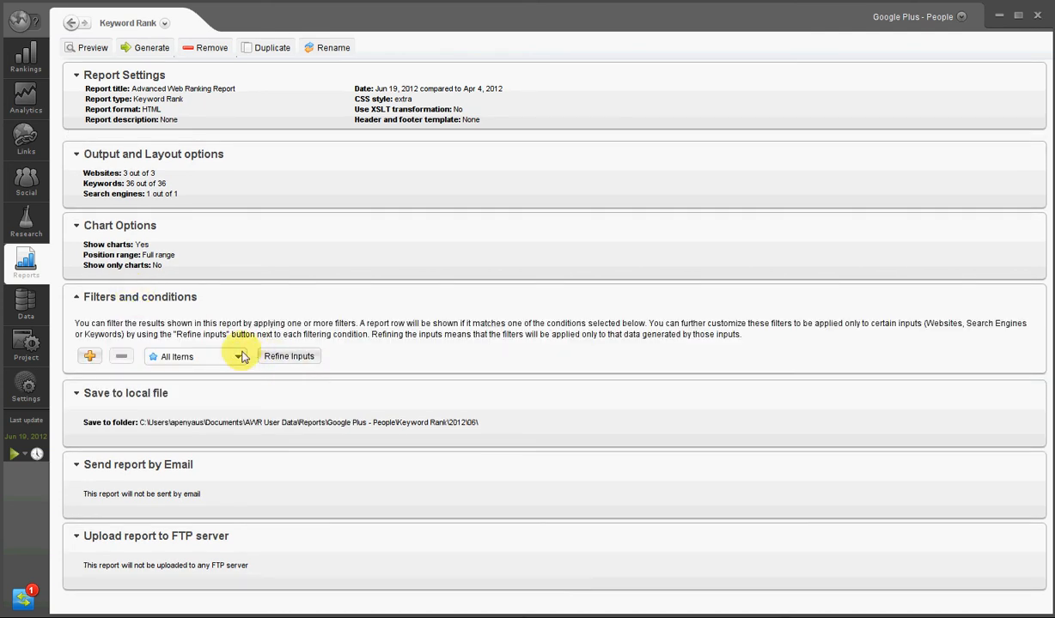
pyautogui.click(238, 357)
pyautogui.moveTo(247, 381); pyautogui.dragTo(242, 445)
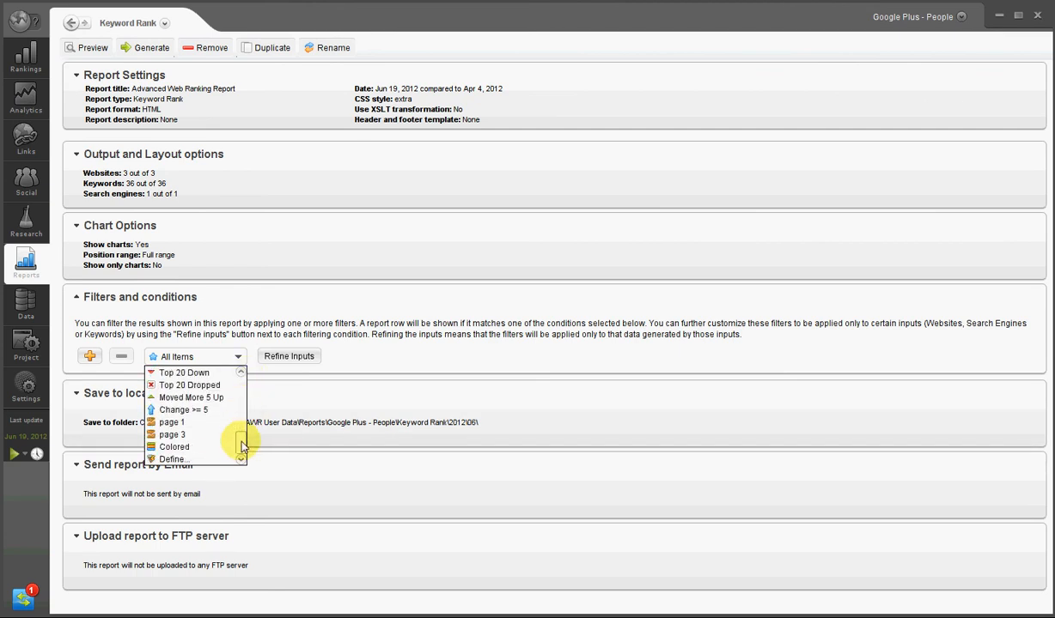
pyautogui.moveTo(242, 445); pyautogui.dragTo(212, 396)
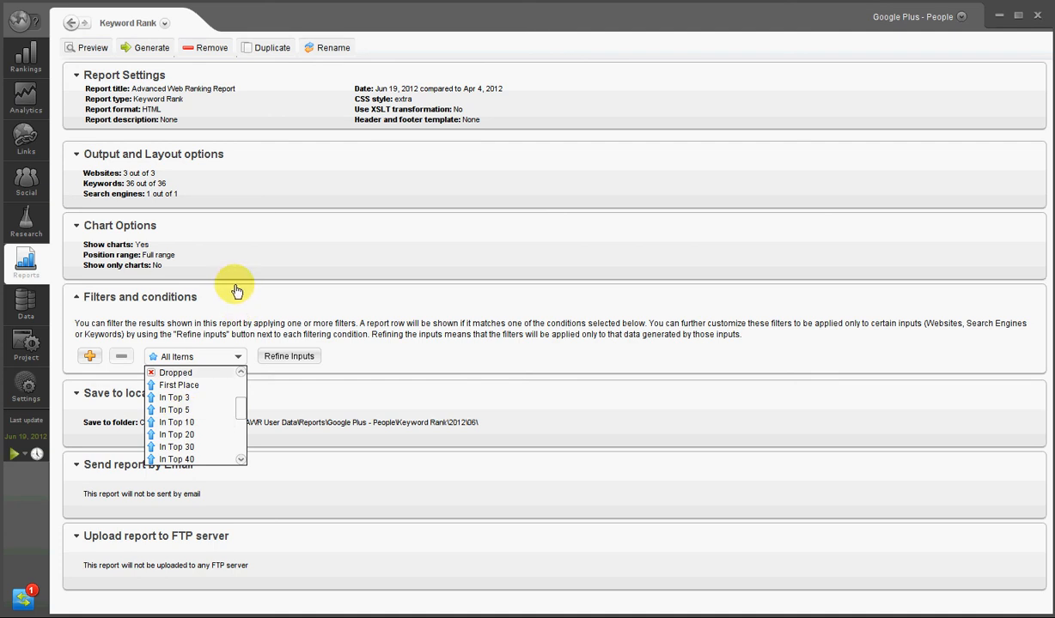